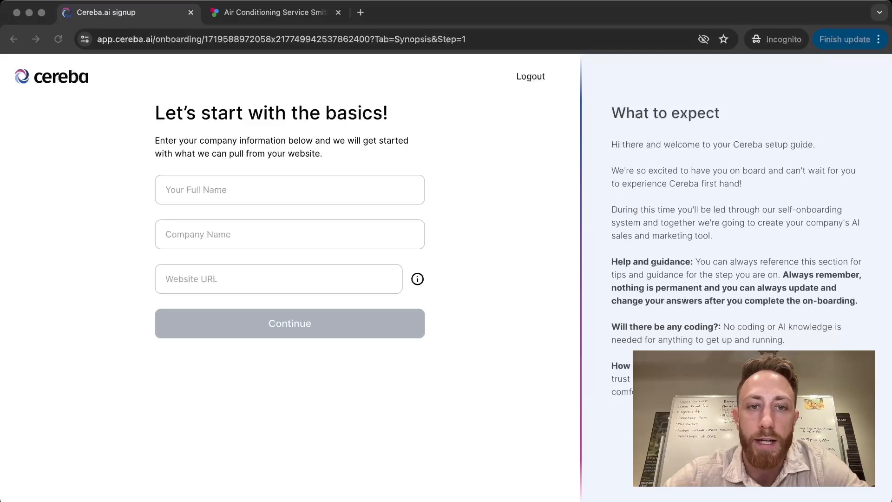
Look over the Martel Plumbing & Heating website and the "hvac company near me" listings, returning to the company's site.
left_click(225, 12)
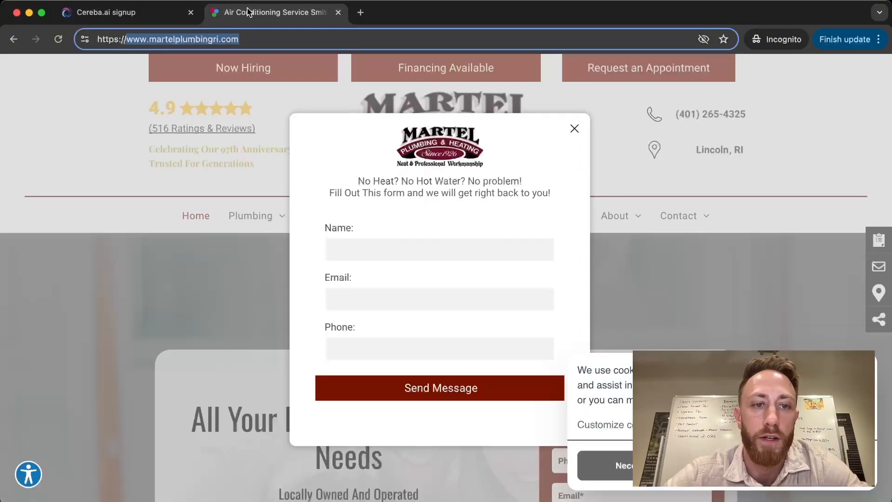
left_click(575, 128)
left_click(13, 39)
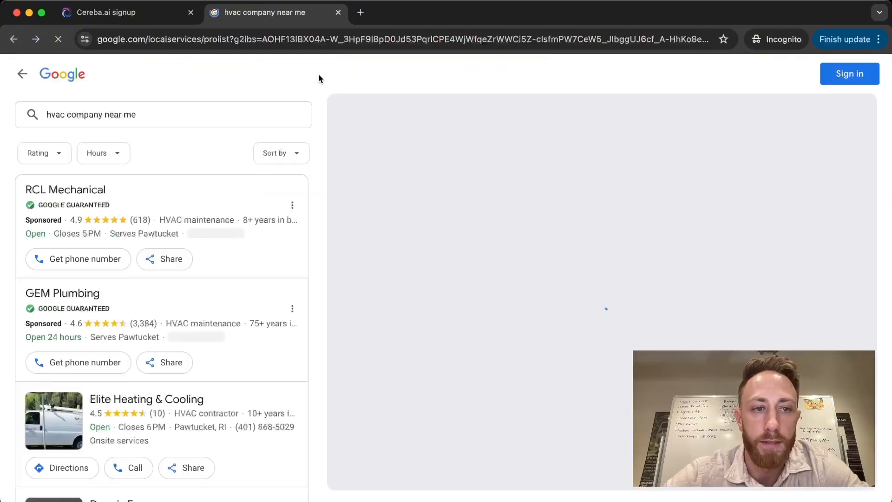
scroll(110, 208, "down", 2)
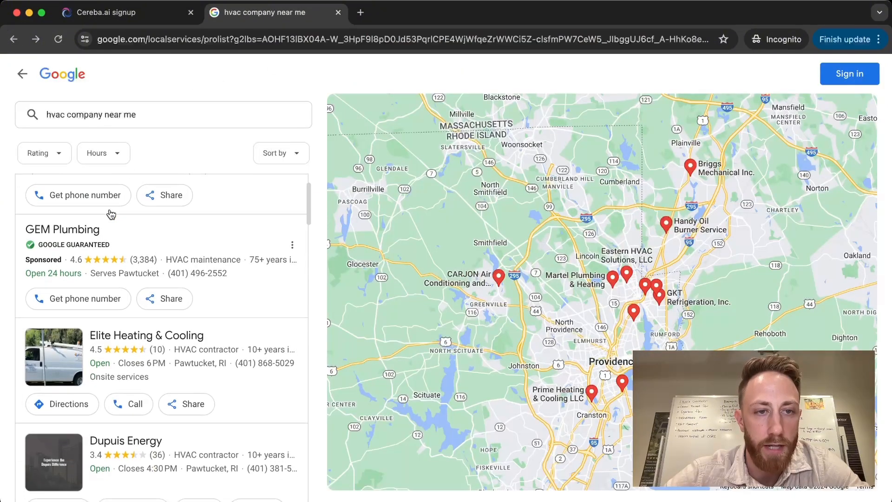
scroll(111, 209, "up", 1)
left_click(36, 40)
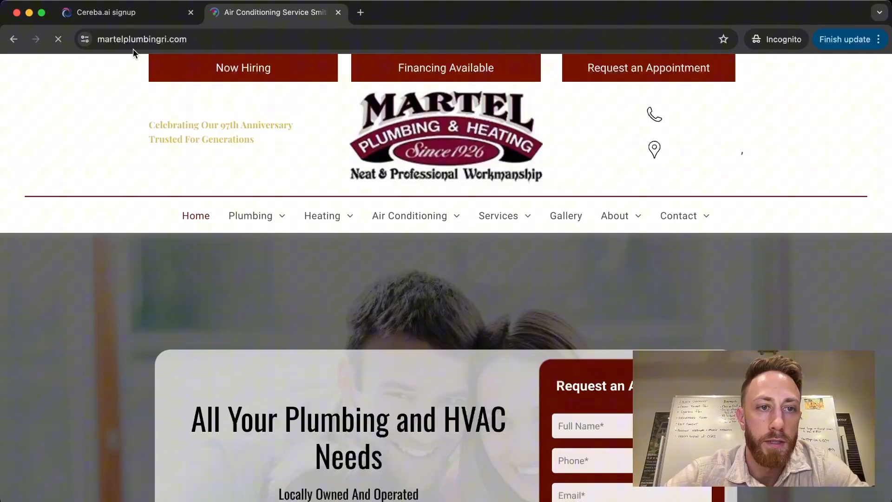
left_click(134, 13)
left_click(301, 185)
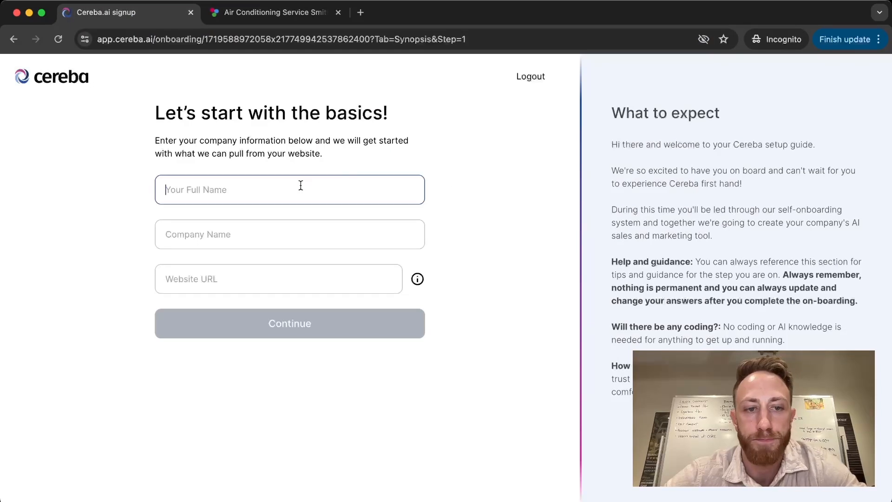
type("John Smith")
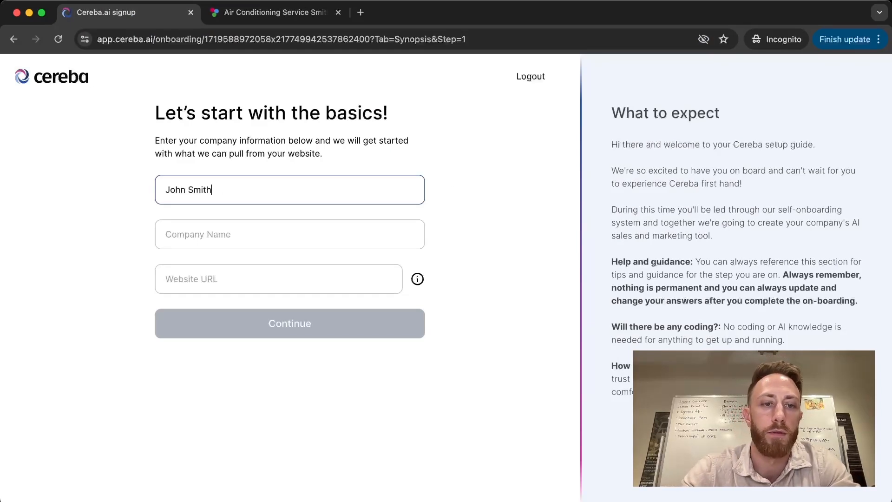
key("Tab")
type("Marte")
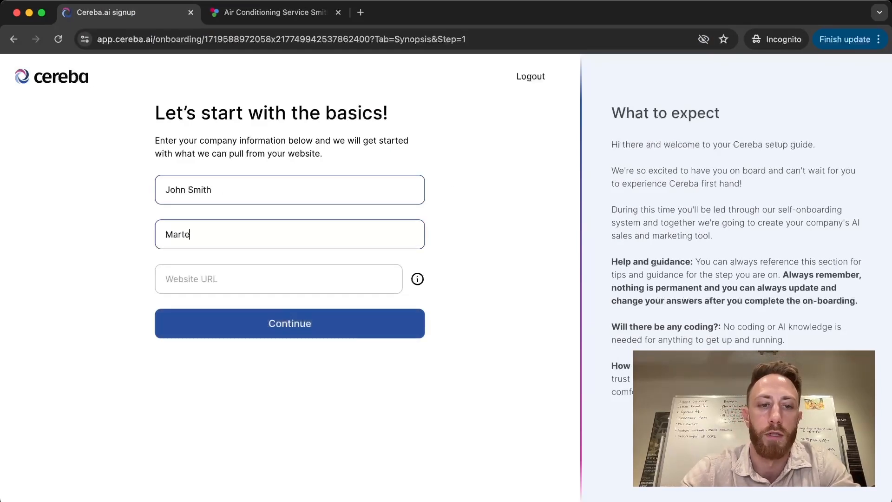
type("l Plumbing & Heating")
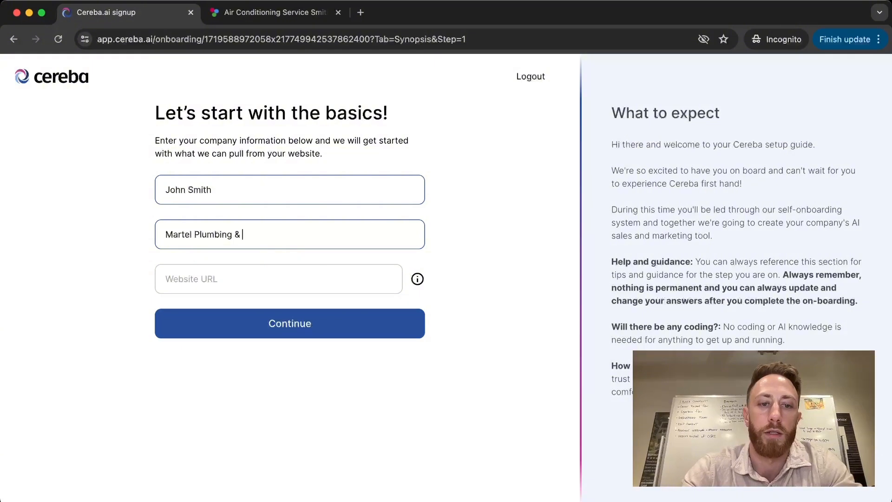
key("Tab")
type("www.martelplumbingri.com")
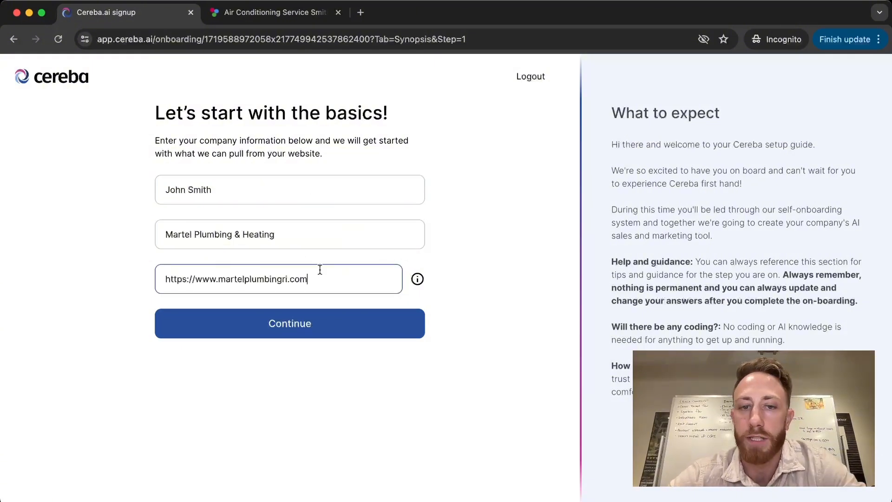
left_click(291, 324)
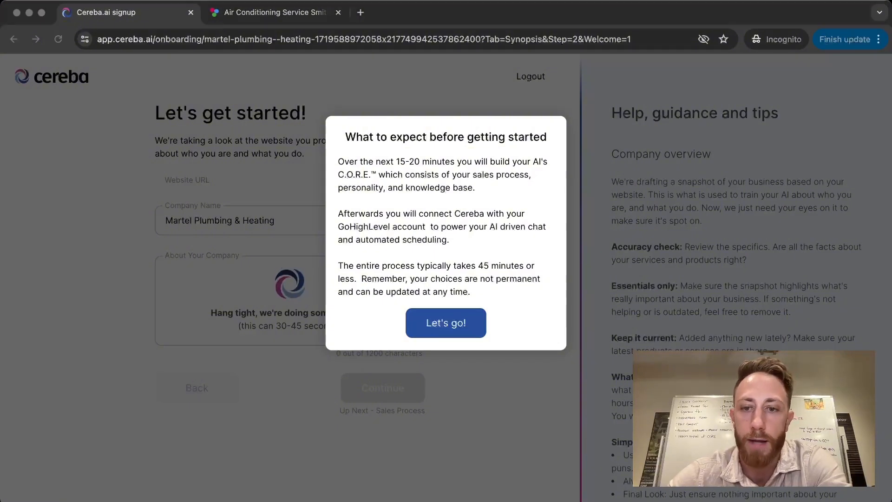
Dismiss the introductory notice about what to expect and read the company overview guidance beside the generated description.
left_click(351, 171)
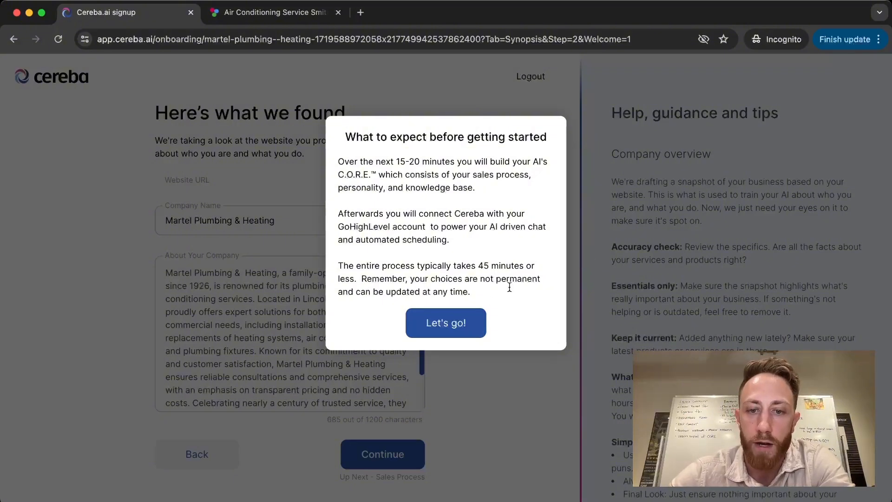
left_click(453, 316)
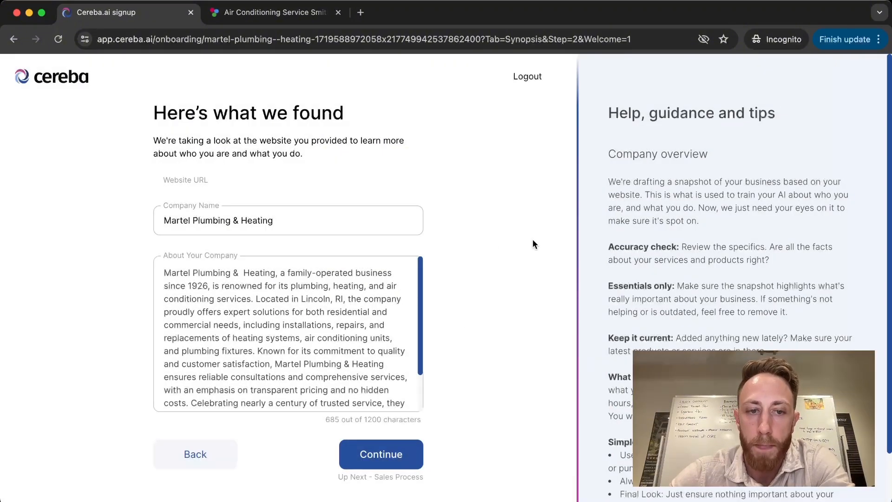
scroll(463, 215, "down", 2)
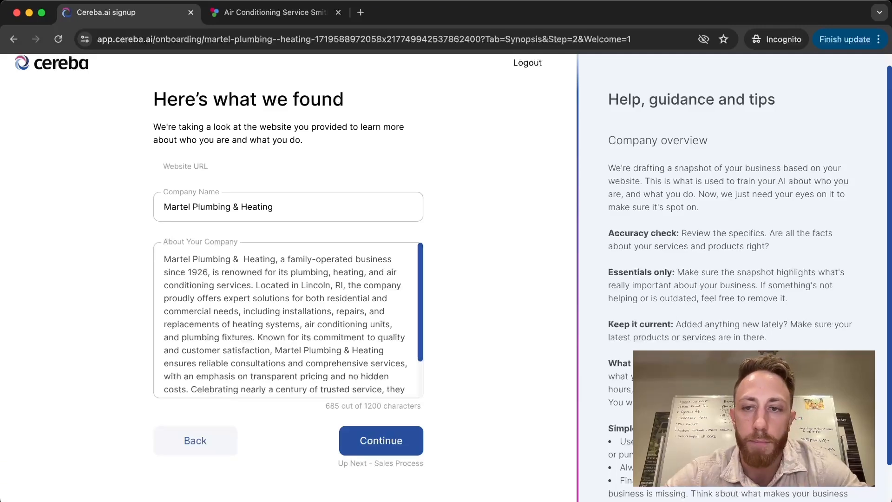
scroll(712, 171, "down", 1)
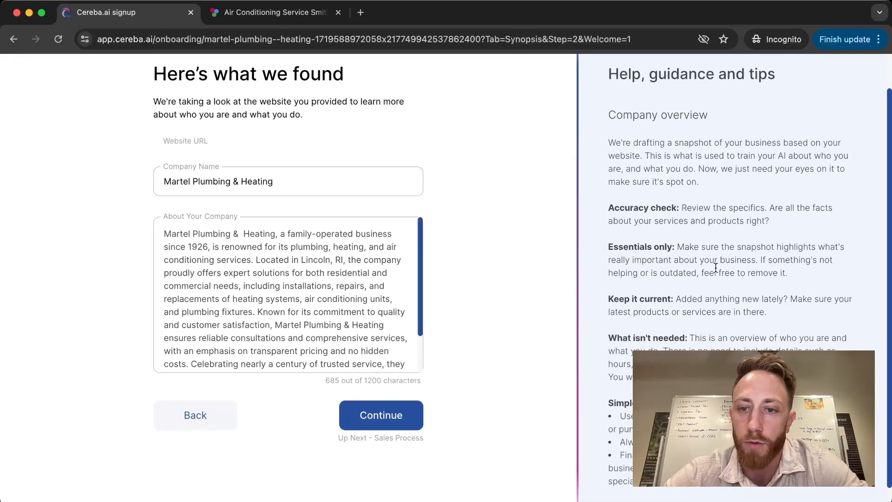
scroll(716, 268, "up", 1)
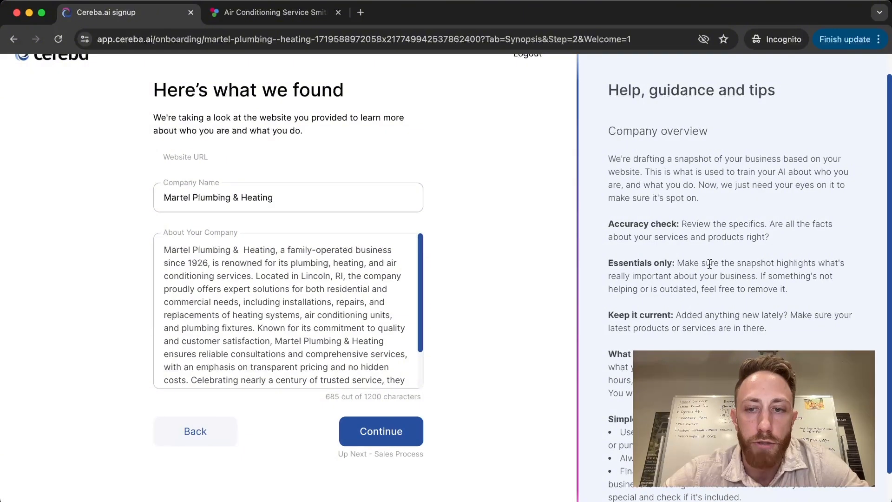
Review the generated company description and change the year the family-operated business dates from to 1945.
left_click(383, 273)
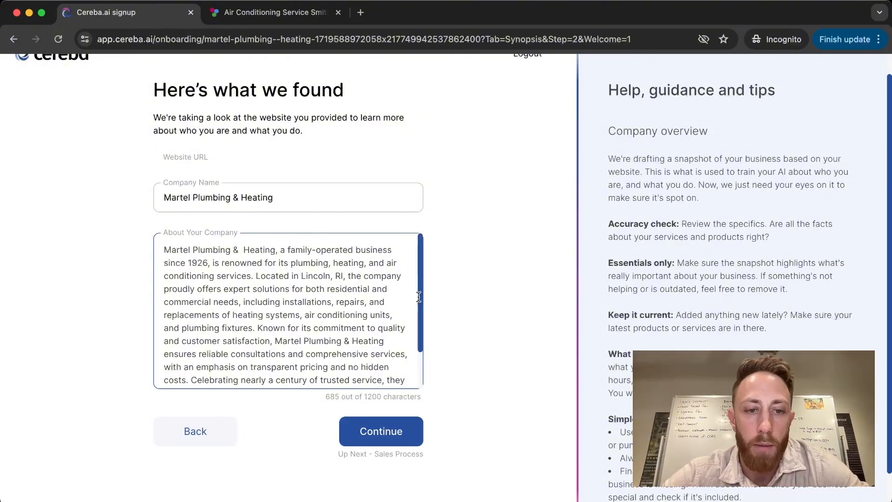
scroll(347, 306, "down", 2)
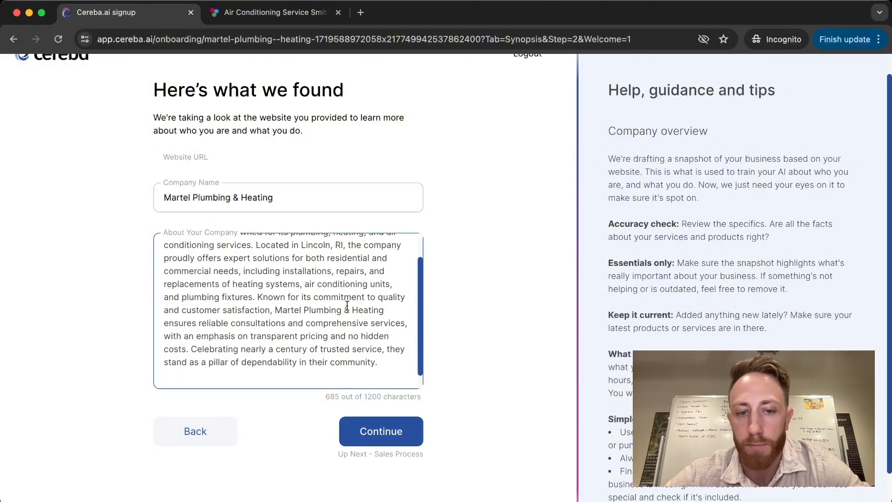
scroll(347, 305, "down", 1)
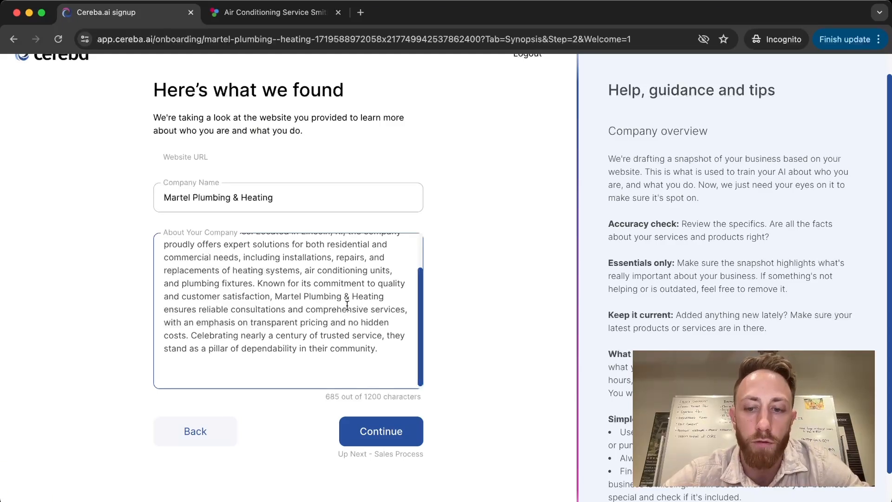
scroll(348, 305, "up", 3)
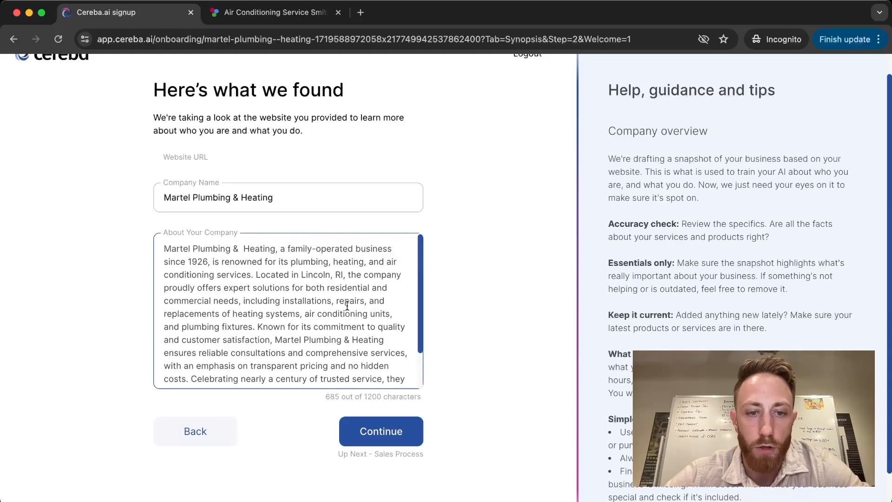
scroll(347, 305, "down", 1)
scroll(325, 282, "up", 1)
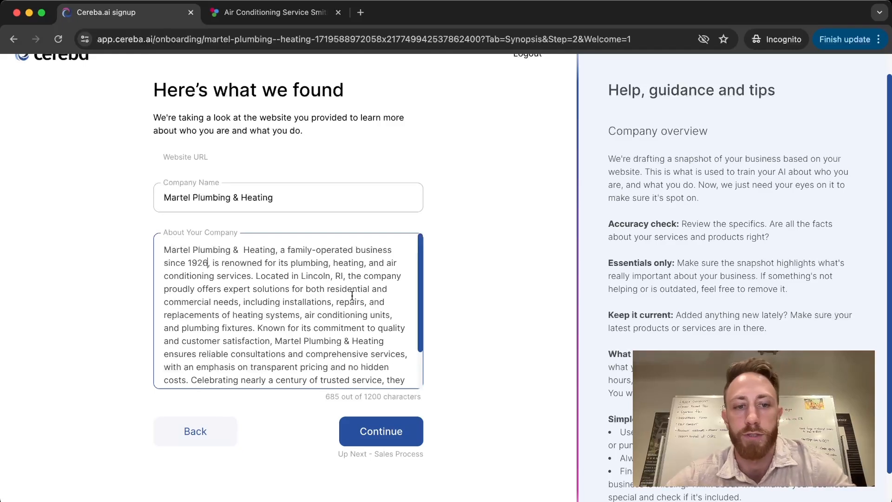
key("BackSpace")
key("BackSpace")
type("45")
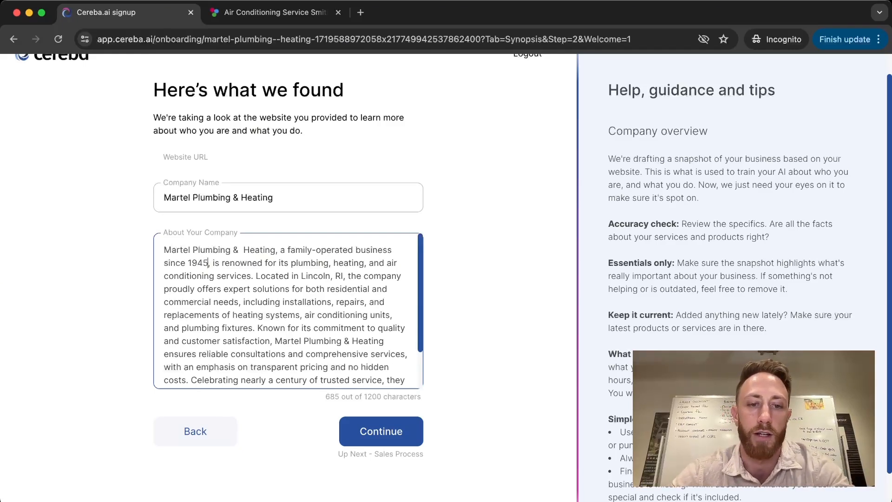
Read through the edited company description once more and proceed to the Sales Process section.
scroll(354, 316, "down", 1)
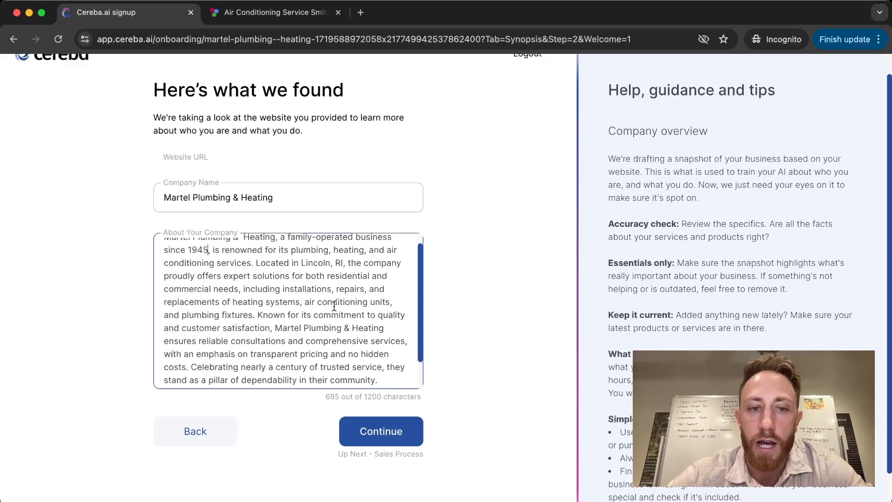
scroll(334, 305, "up", 1)
scroll(392, 328, "down", 1)
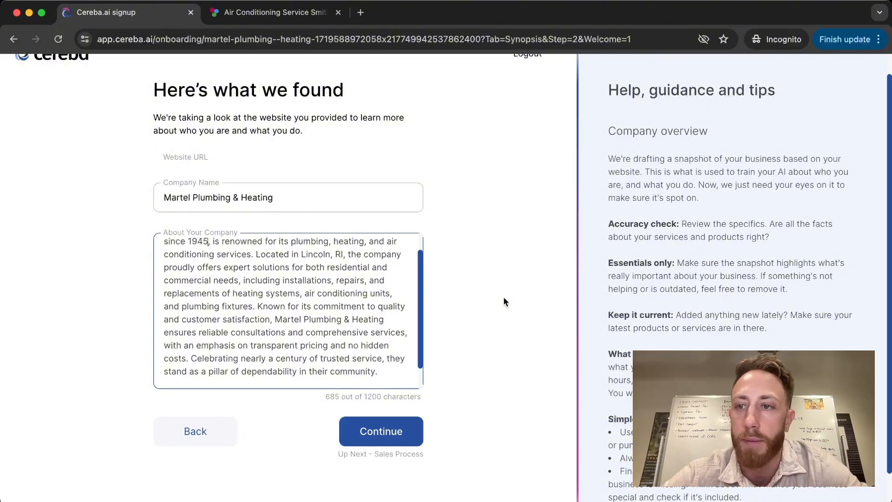
scroll(504, 298, "up", 1)
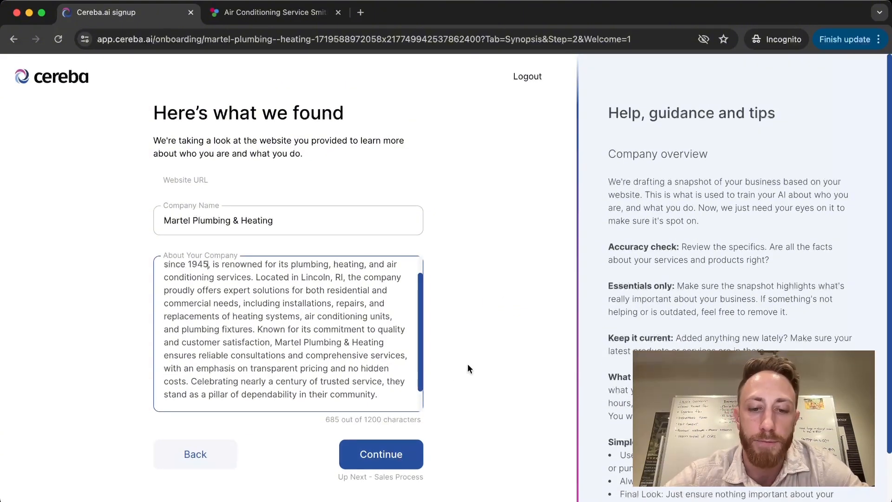
left_click(380, 444)
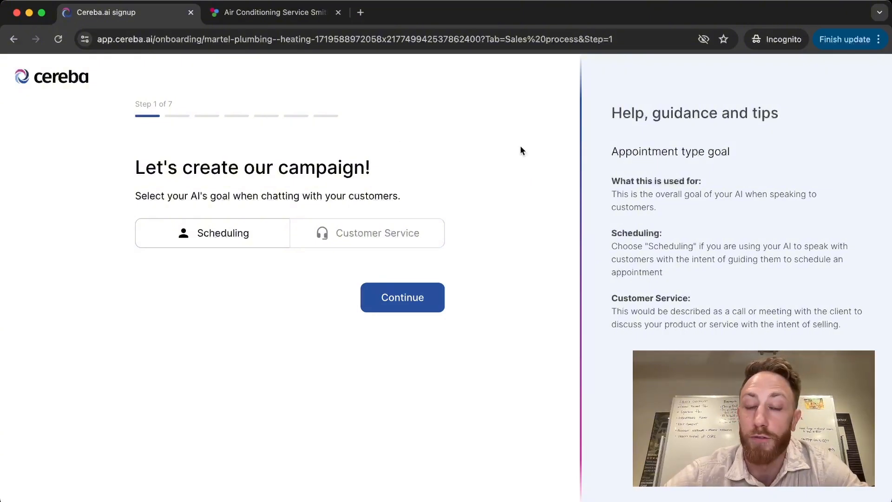
Set the AI's campaign goal to Scheduling and the appointment type to Qualifying.
left_click(211, 233)
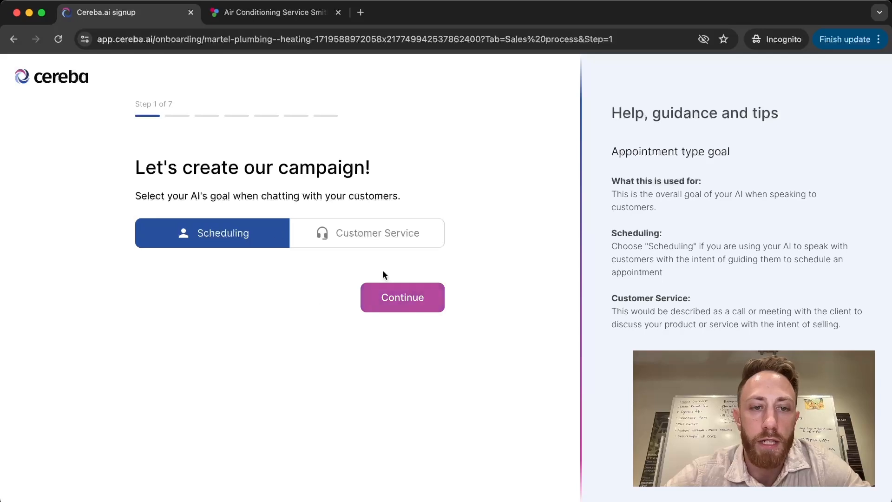
left_click(401, 297)
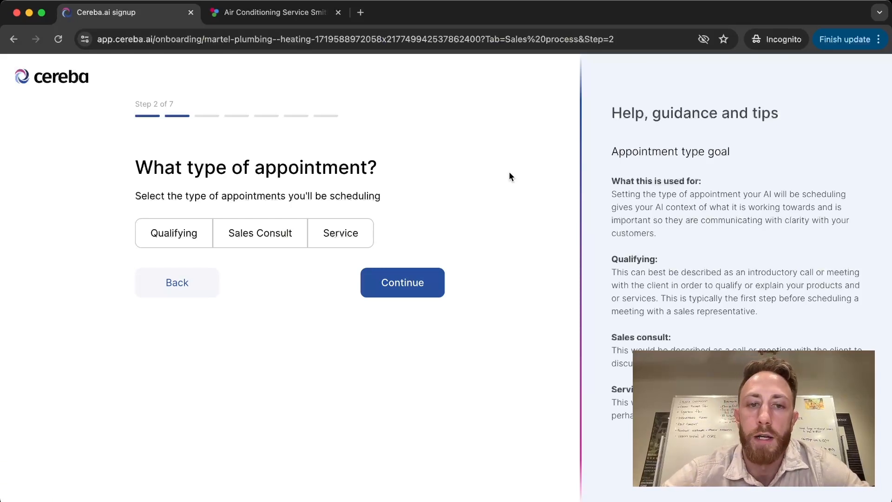
left_click(160, 242)
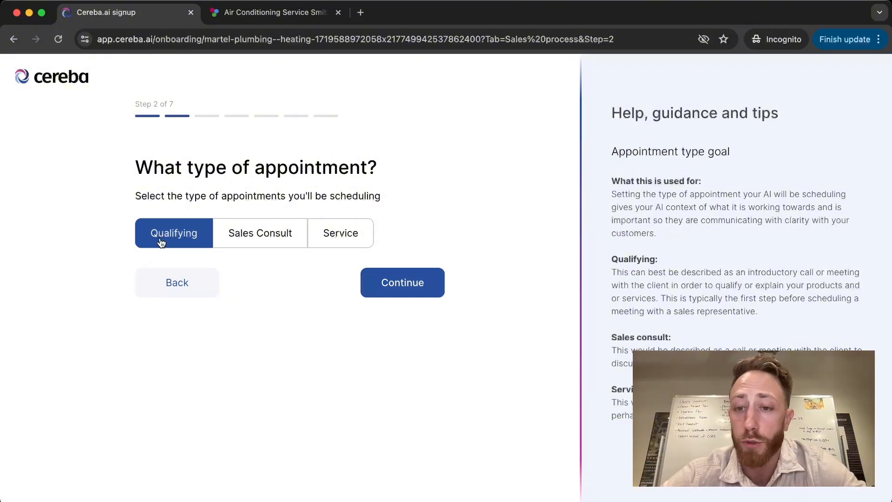
left_click(265, 236)
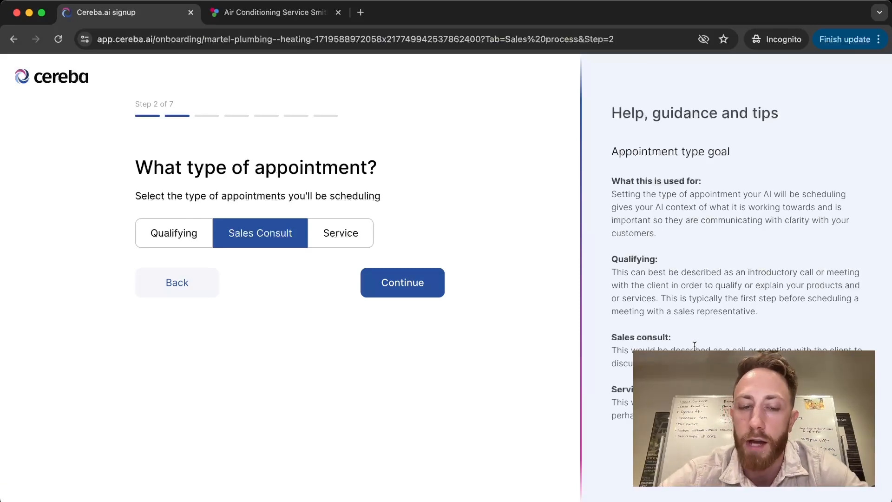
left_click(341, 244)
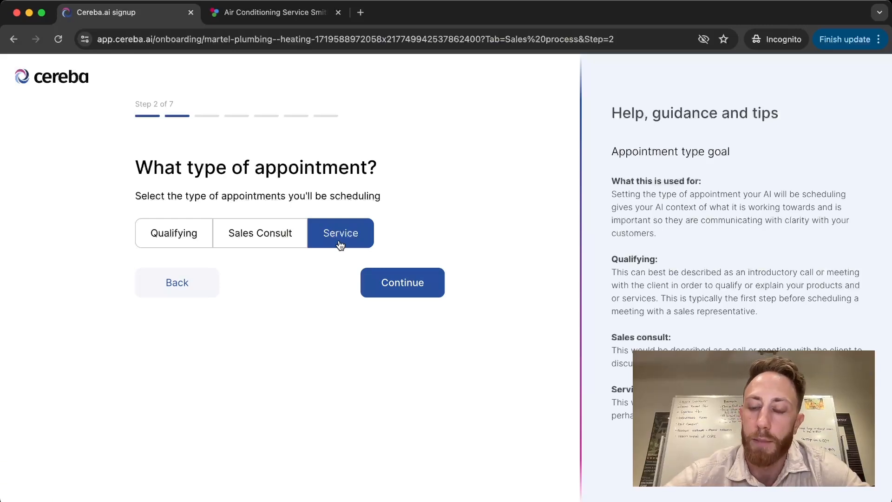
left_click(194, 247)
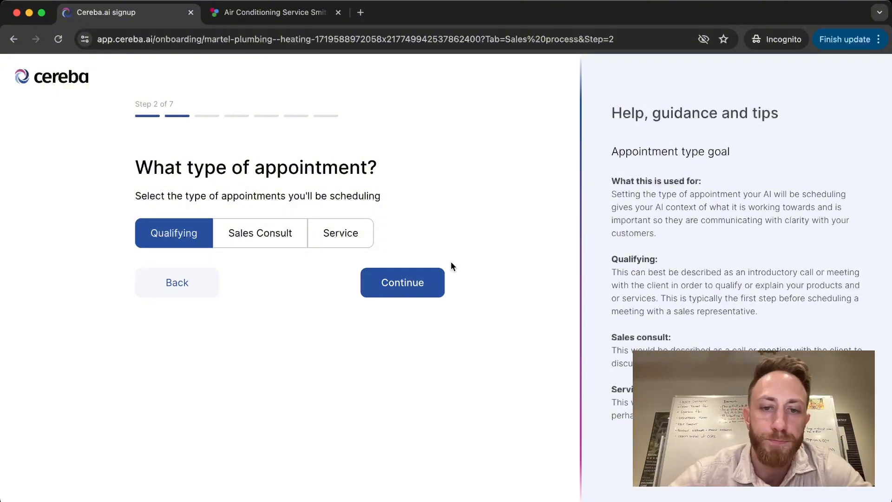
left_click(419, 281)
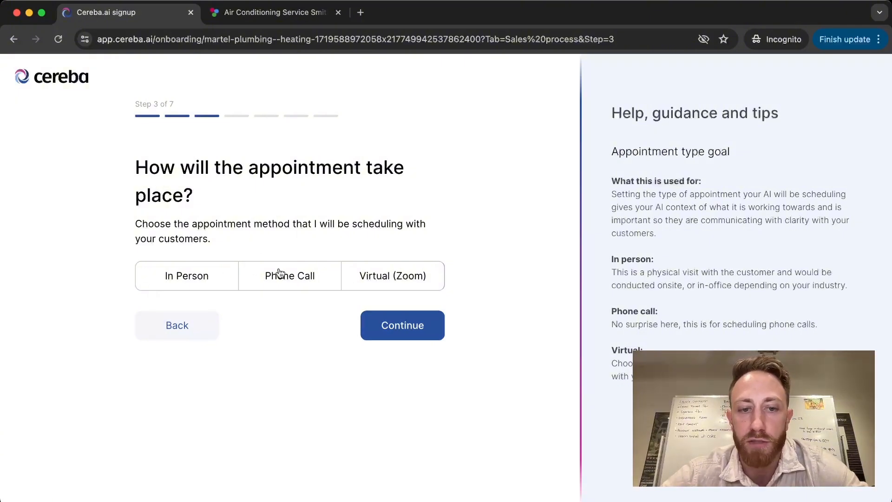
Set the appointment method to Phone Call and proceed to the appointment description.
left_click(304, 283)
left_click(411, 324)
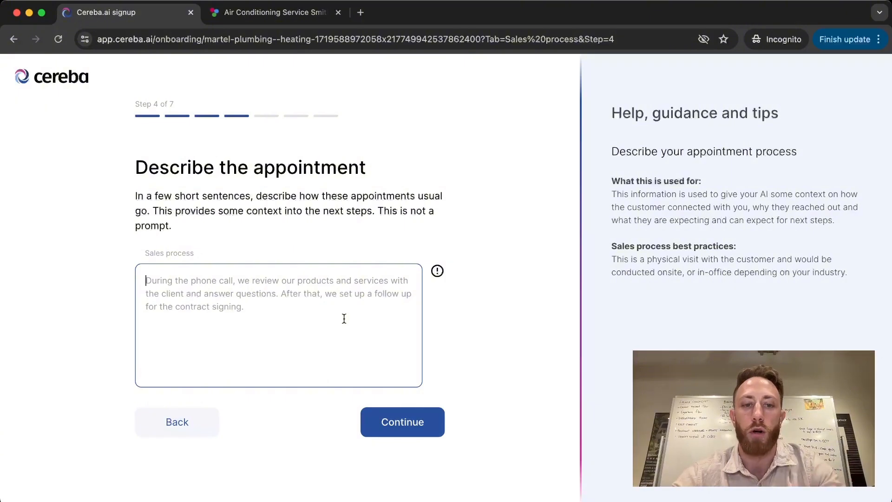
Start the appointment description with "During the phone call we'll see what issues they're having with their HVAC system".
type("During the phone call")
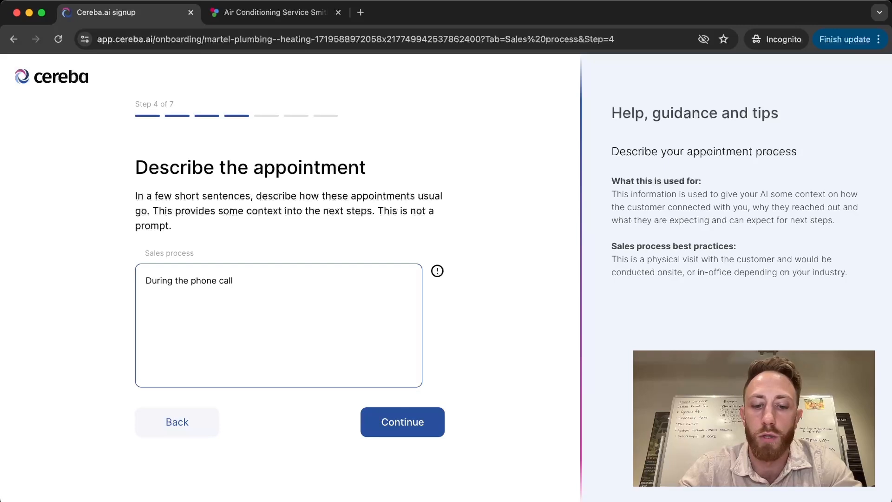
type(" we'll see what issues ")
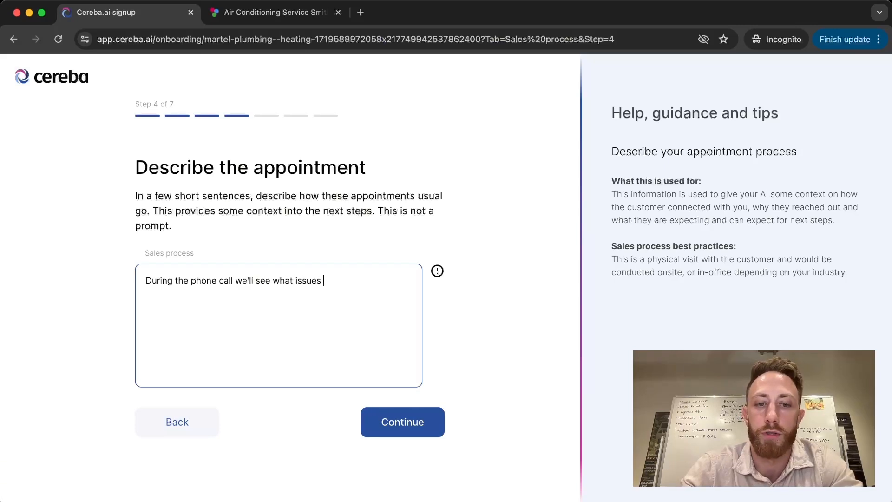
type("they're having witht h")
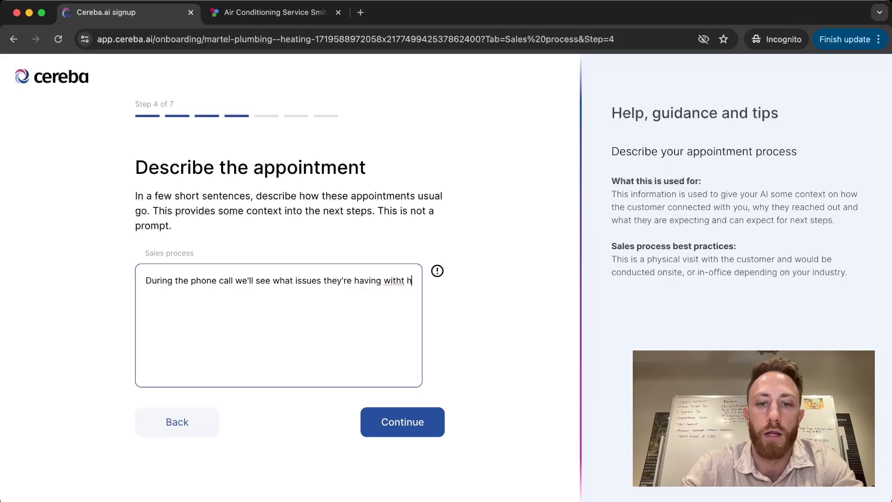
key("BackSpace")
key("BackSpace")
key("BackSpace")
type("their")
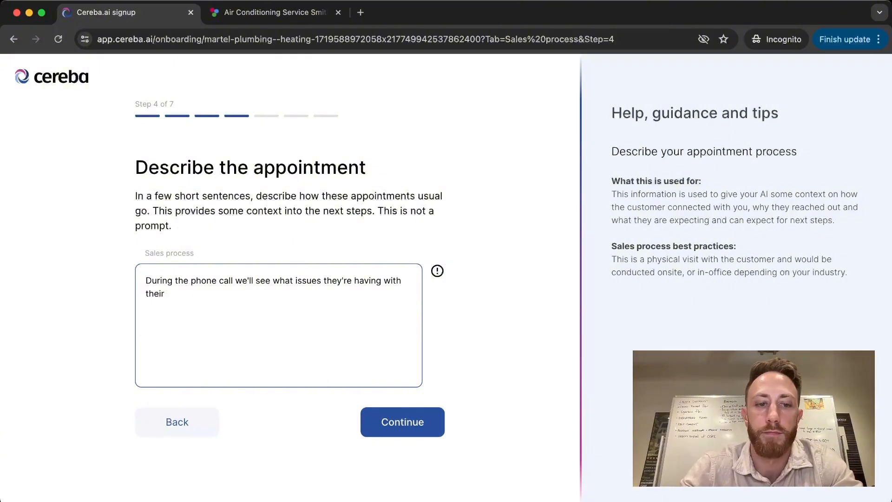
type(" HVAC syste")
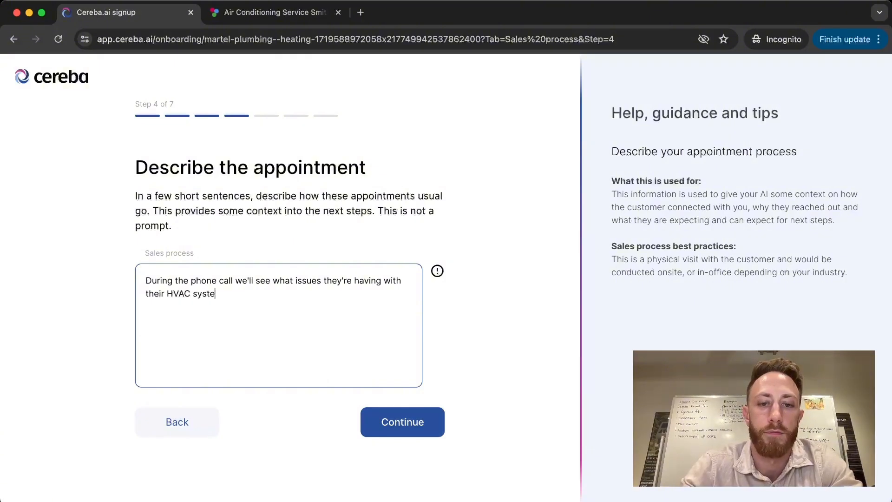
Finish the description with "and schedule another time to have a professional visit the house." and proceed to the engagement questions.
type("m and schedule anot")
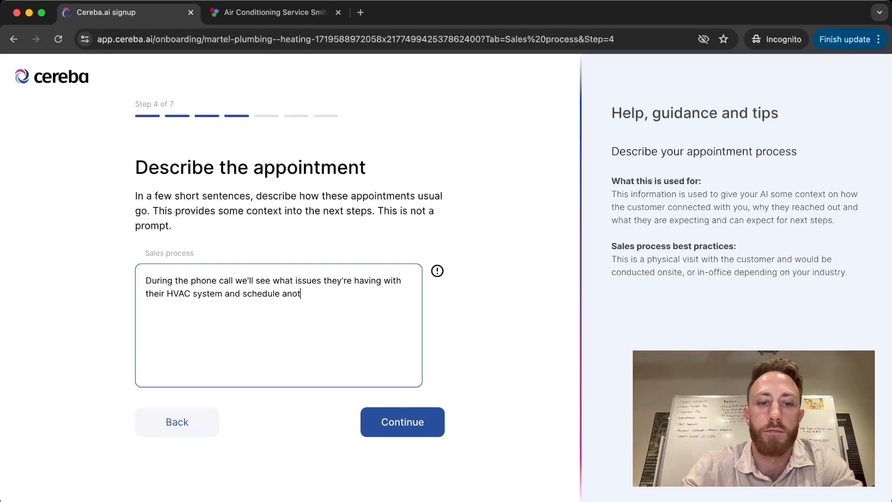
type("her time to have a profes")
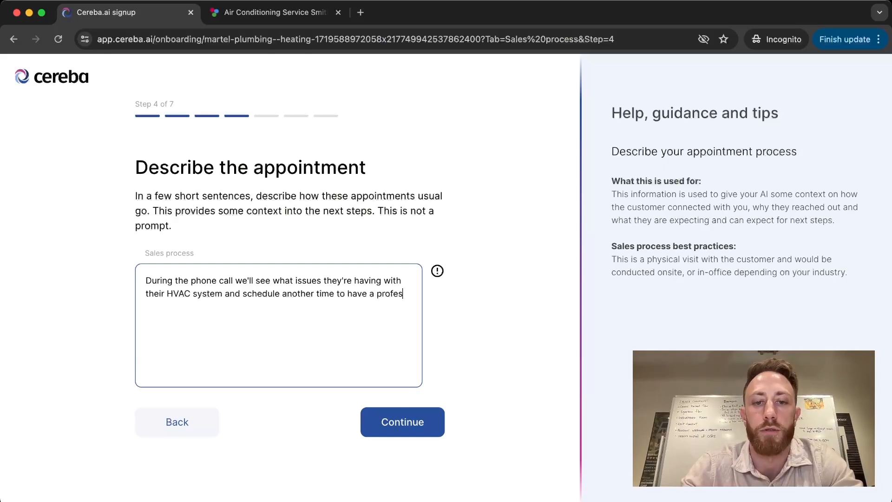
type("sional go out")
key("BackSpace")
key("BackSpace")
key("BackSpace")
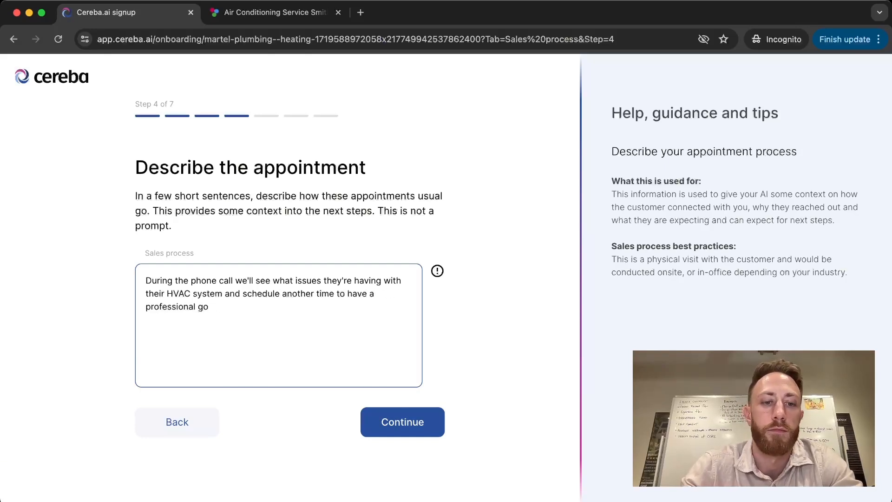
type("out")
key("BackSpace")
key("BackSpace")
key("BackSpace")
key("BackSpace")
key("BackSpace")
key("BackSpace")
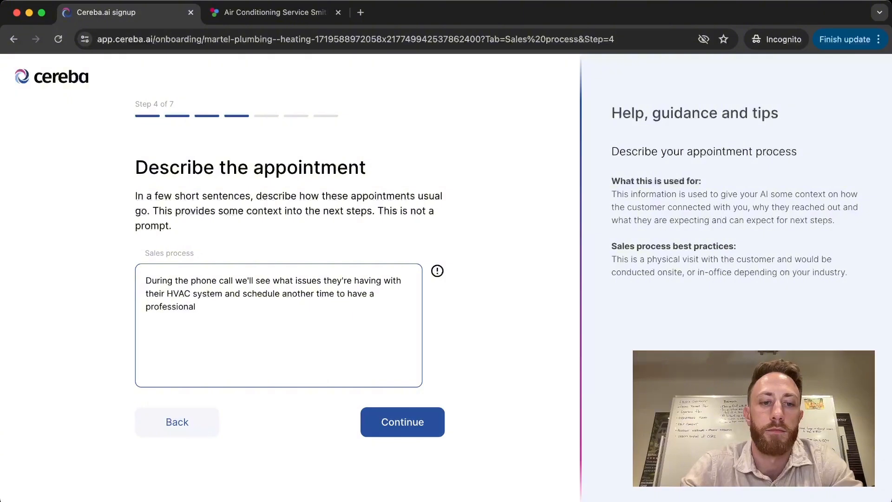
type("o co")
key("BackSpace")
key("BackSpace")
key("BackSpace")
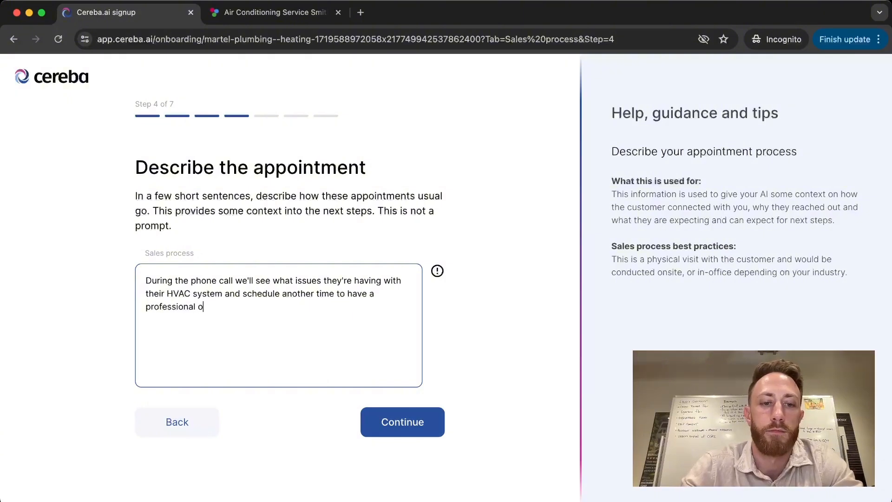
key("BackSpace")
type("visit the house.")
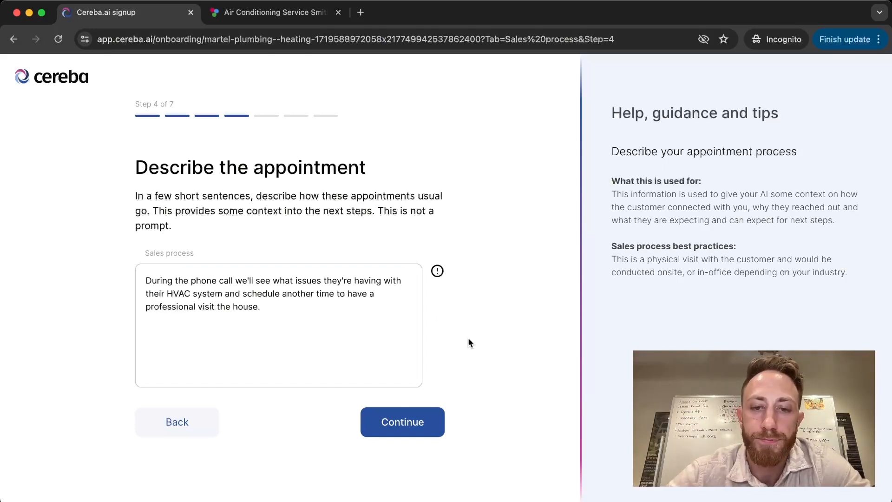
left_click(405, 422)
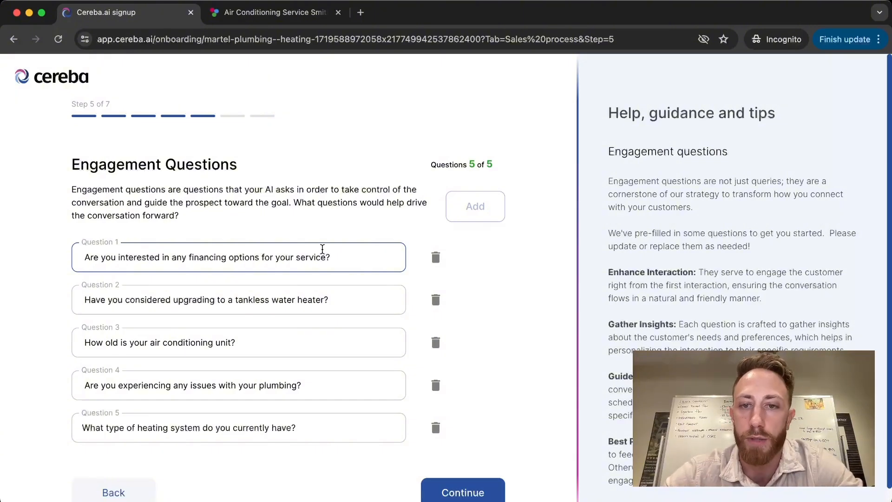
Replace engagement question 1, about financing options, with "How old is your current HVAC system?".
scroll(322, 249, "down", 1)
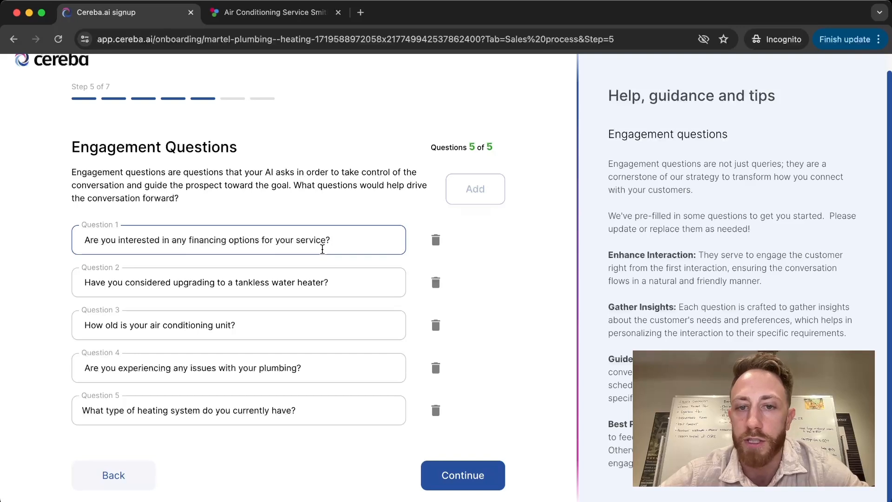
left_click(131, 195)
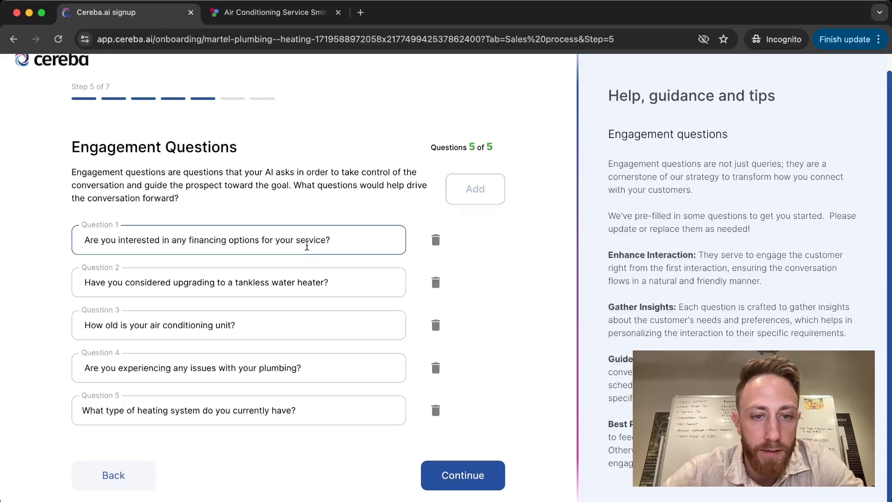
double_click(320, 242)
left_click(320, 241)
double_click(319, 241)
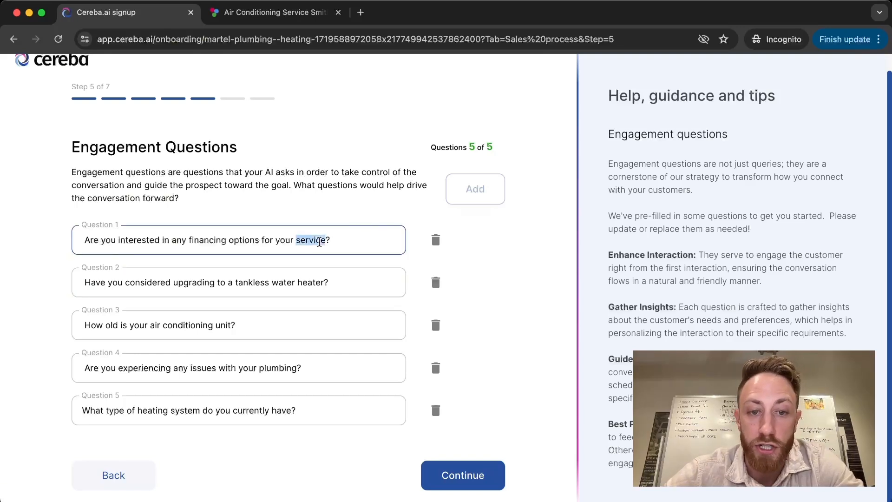
double_click(289, 240)
triple_click(289, 240)
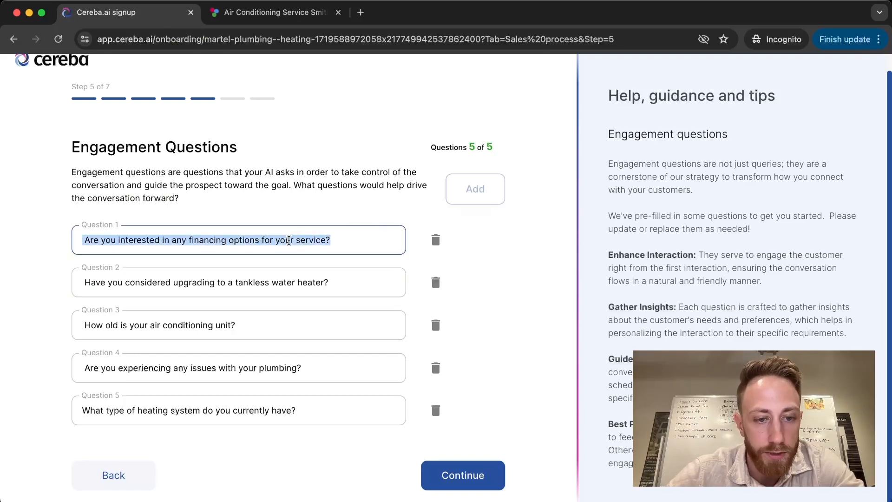
key("BackSpace")
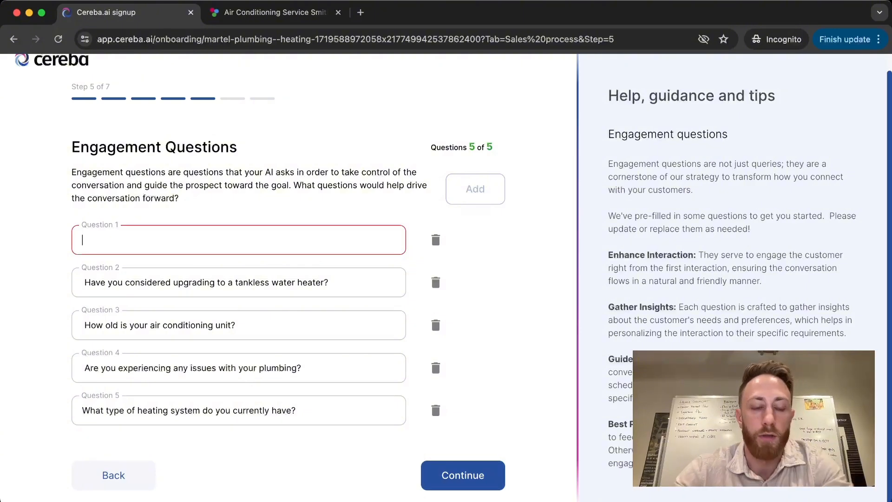
type("Ho")
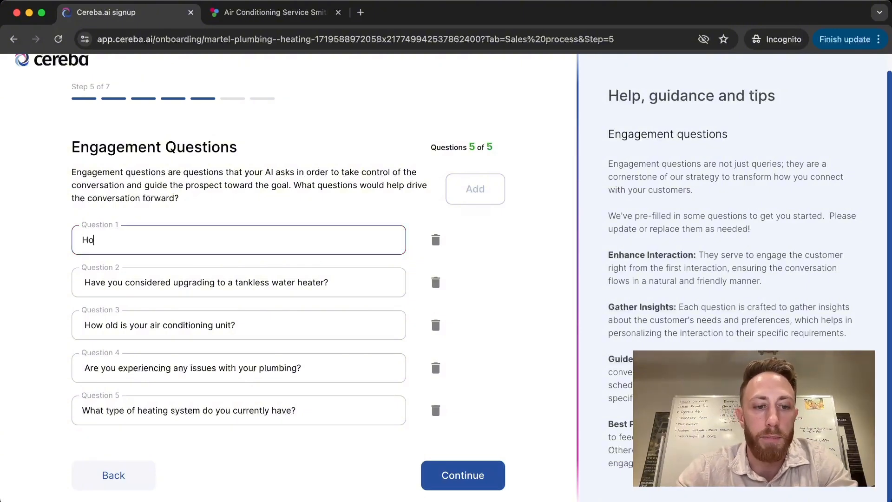
type("w old is yours cur")
key("BackSpace")
key("BackSpace")
key("BackSpace")
key("BackSpace")
key("BackSpace")
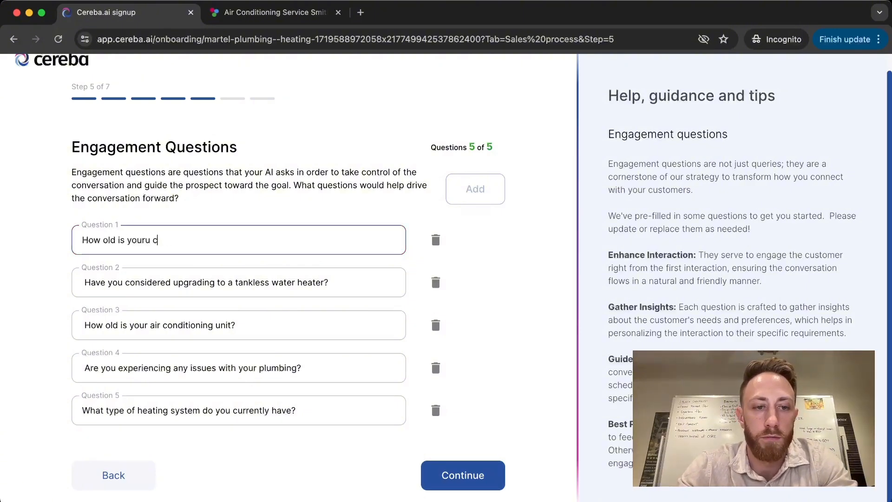
type("current")
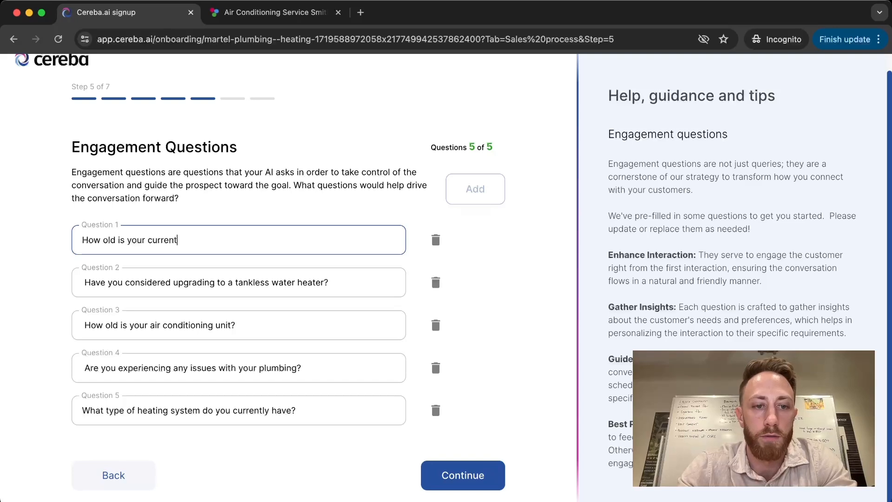
type(" HVAC system?")
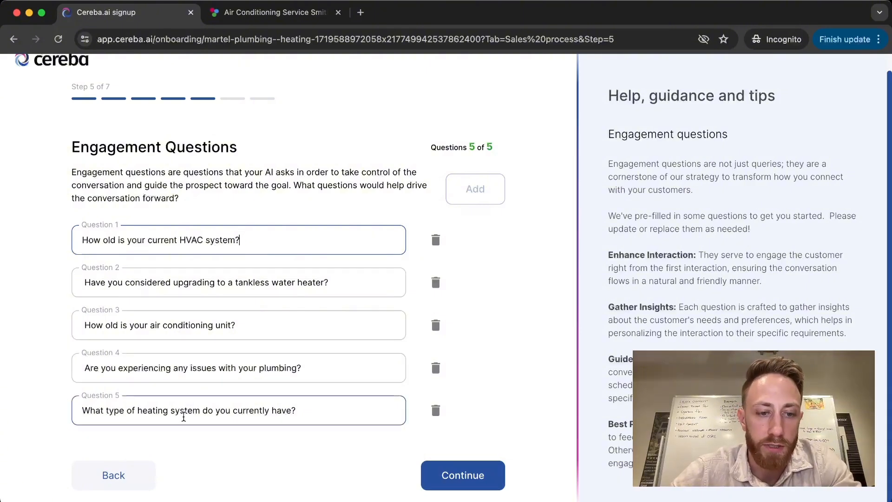
Replace engagement question 4, about plumbing issues, with "When is the last time you've had your heating system serviced?".
triple_click(224, 367)
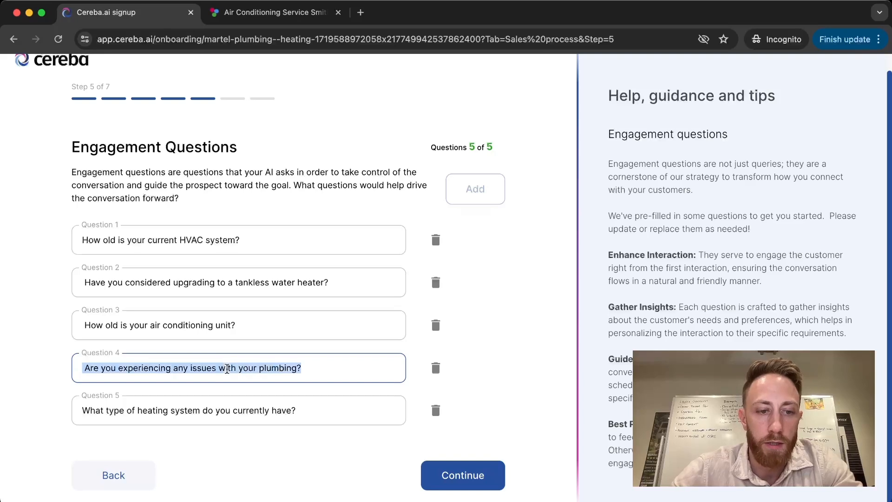
type("W")
key("BackSpace")
type("H")
key("BackSpace")
type("When is the ")
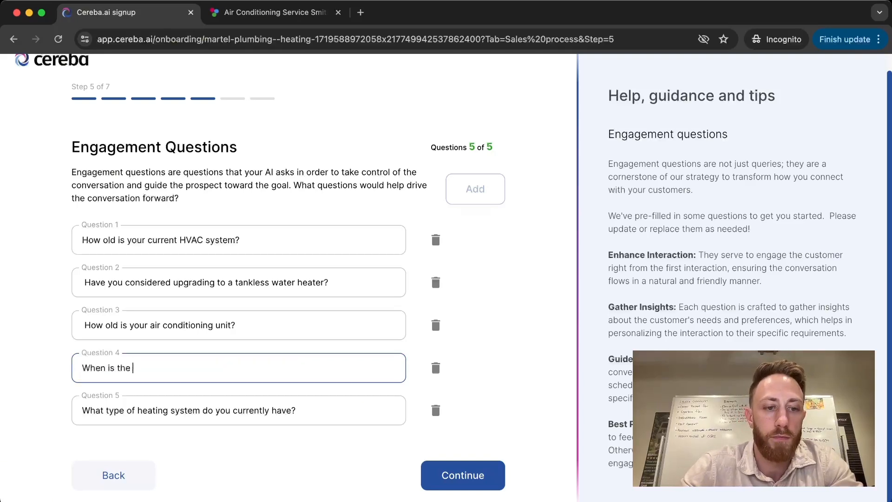
type("last time you've h")
key("BackSpace")
key("BackSpace")
key("BackSpace")
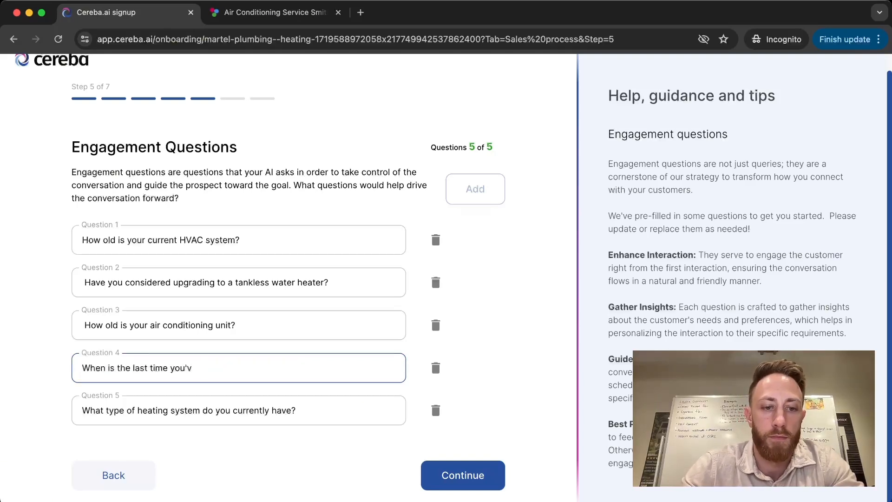
type("e ha yo")
key("BackSpace")
key("BackSpace")
key("BackSpace")
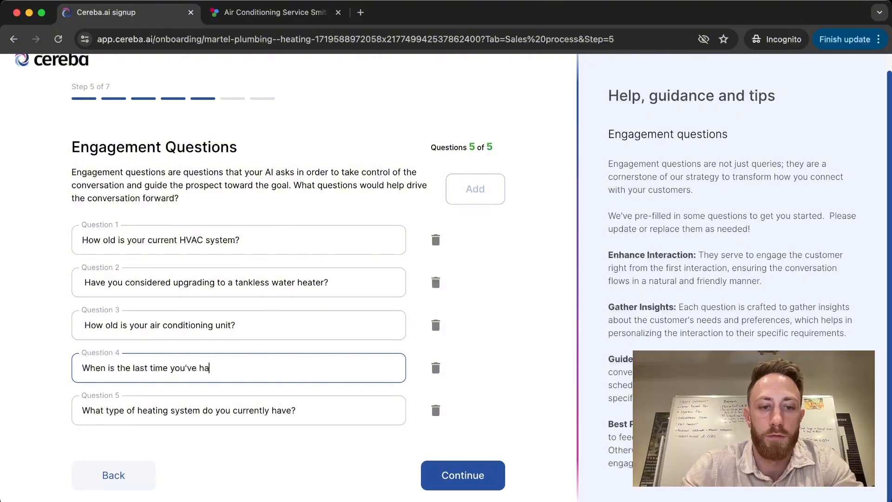
type("d your heating system ")
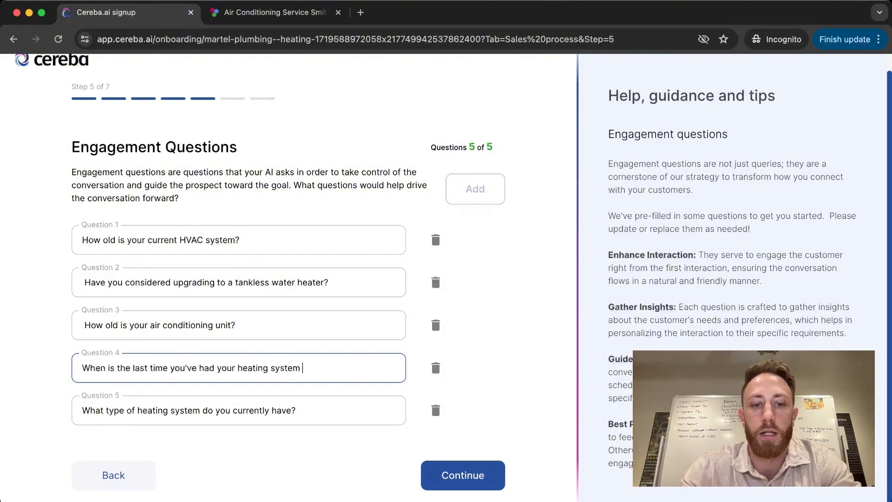
type("serviced?")
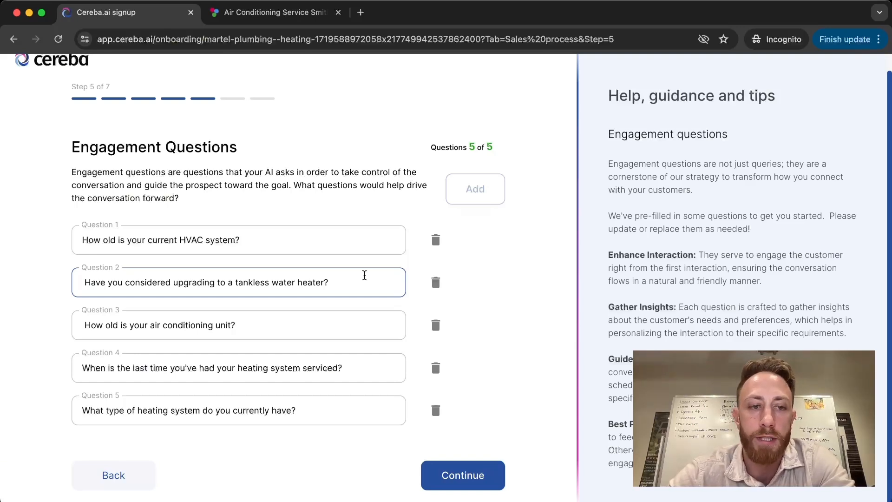
Accept the set of engagement questions and proceed to the optional qualifying questions.
left_click(388, 318)
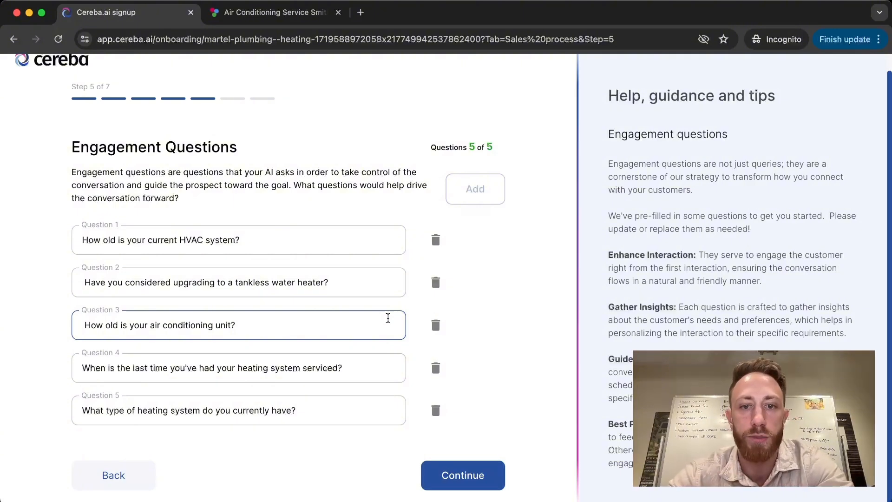
left_click(521, 292)
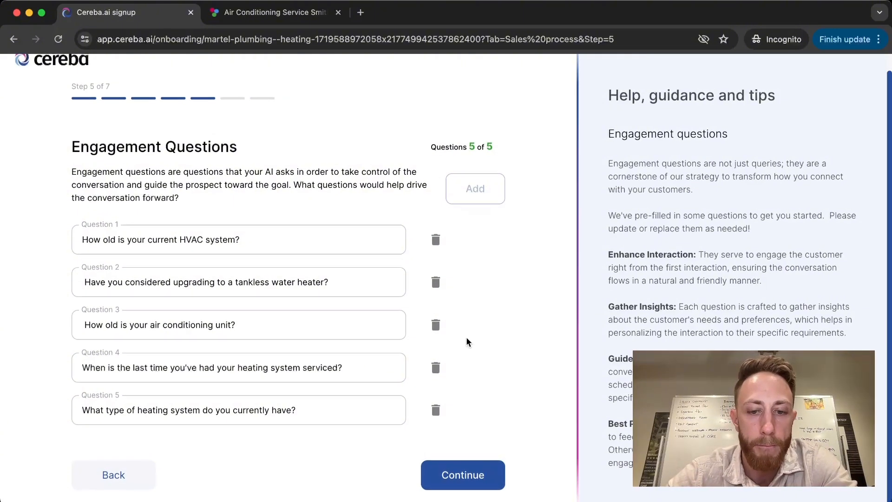
left_click(459, 474)
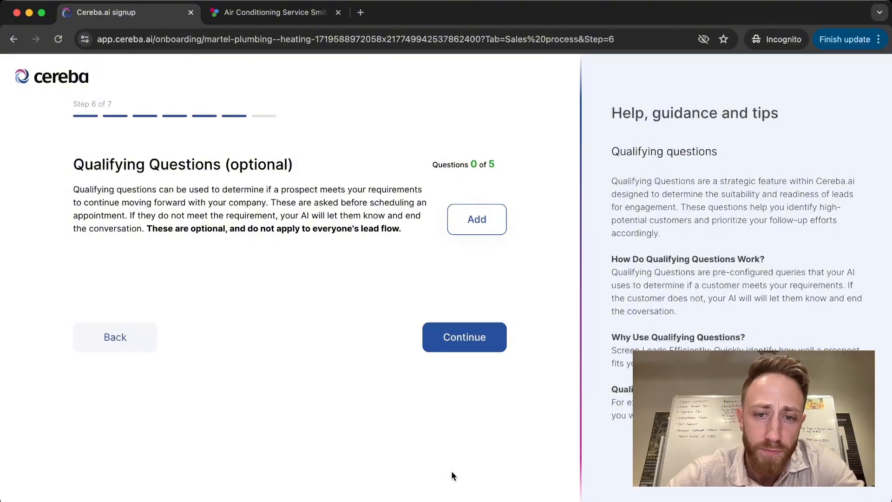
Add one qualifying question reading "Do you own your home?".
left_click(468, 222)
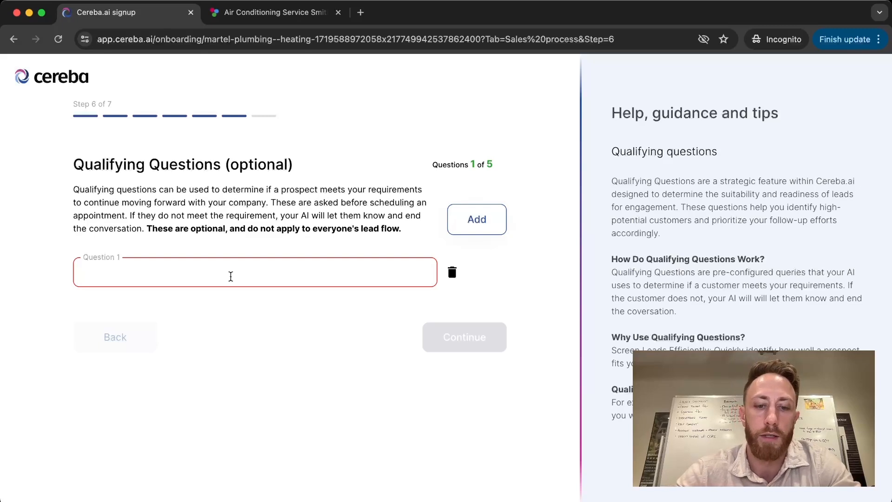
type("Do you own yo")
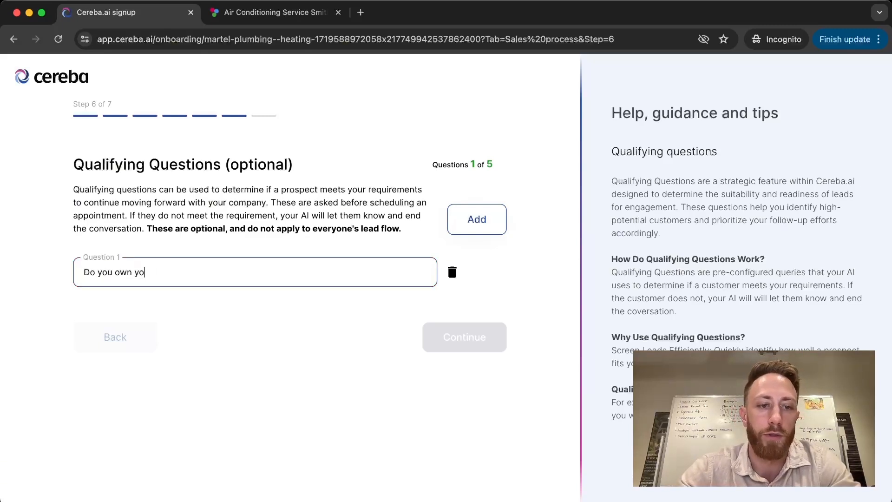
type("ur home?")
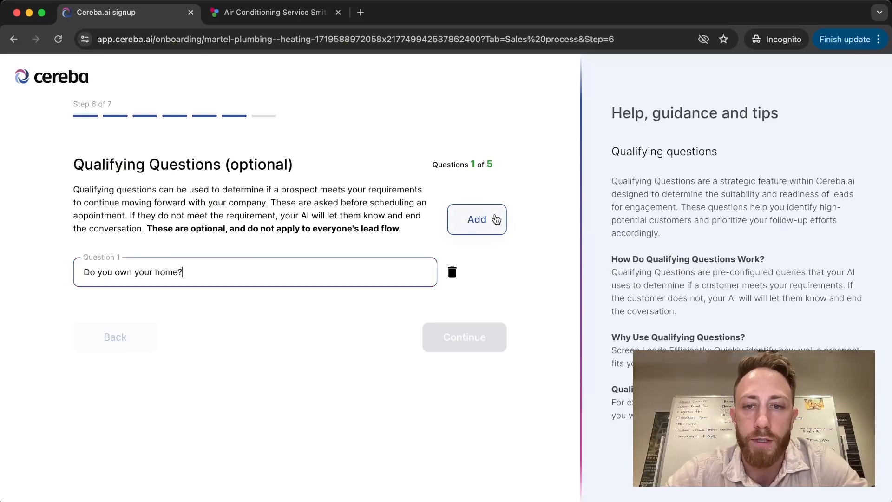
left_click(544, 248)
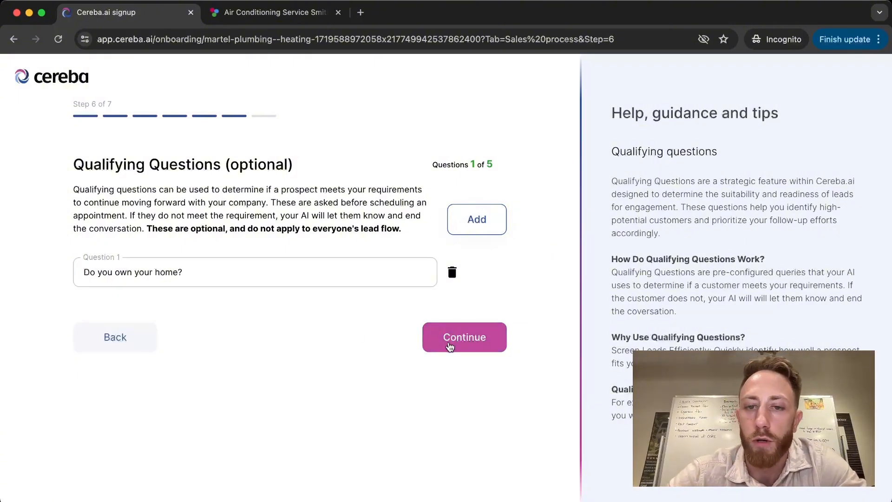
Accept the qualifying question and keep Scheduling Readiness at moderate engagement, with a few engagement questions before scheduling.
left_click(450, 346)
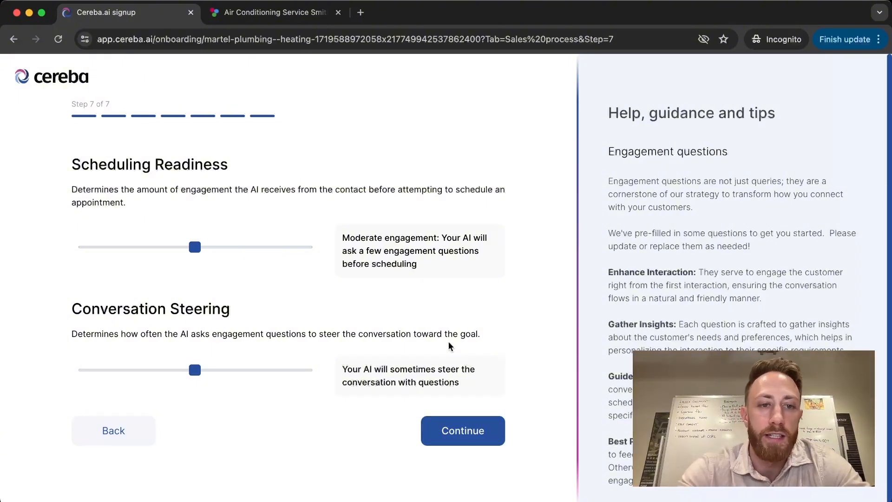
mouse_move(194, 248)
left_mouse_down()
mouse_move(139, 247)
mouse_move(205, 247)
left_mouse_up()
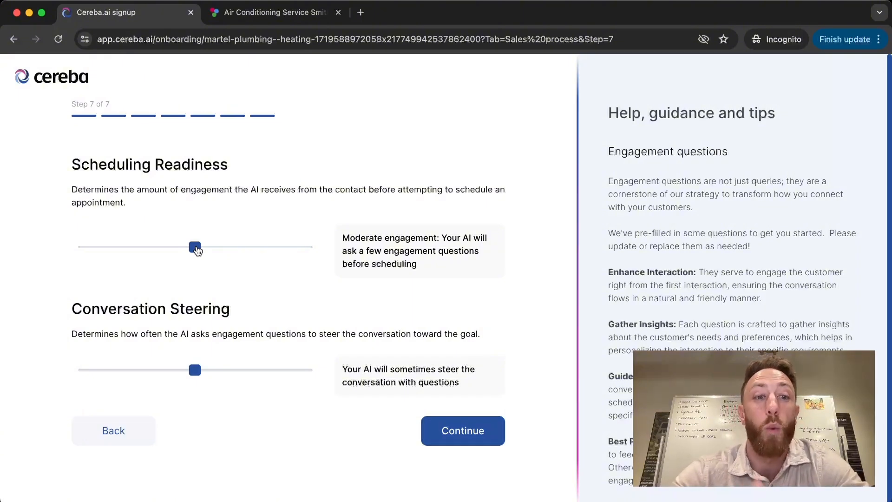
mouse_move(196, 250)
left_mouse_down()
mouse_move(238, 247)
mouse_move(202, 251)
left_mouse_up()
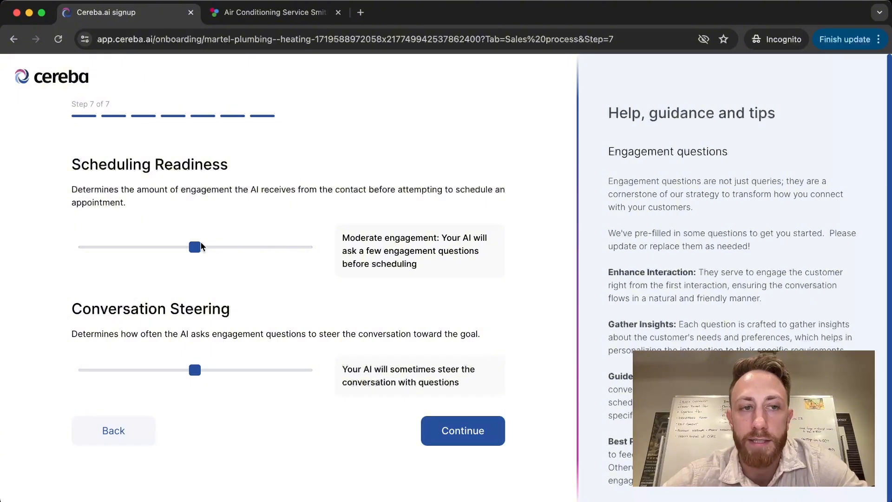
left_click_drag(201, 246, 225, 251)
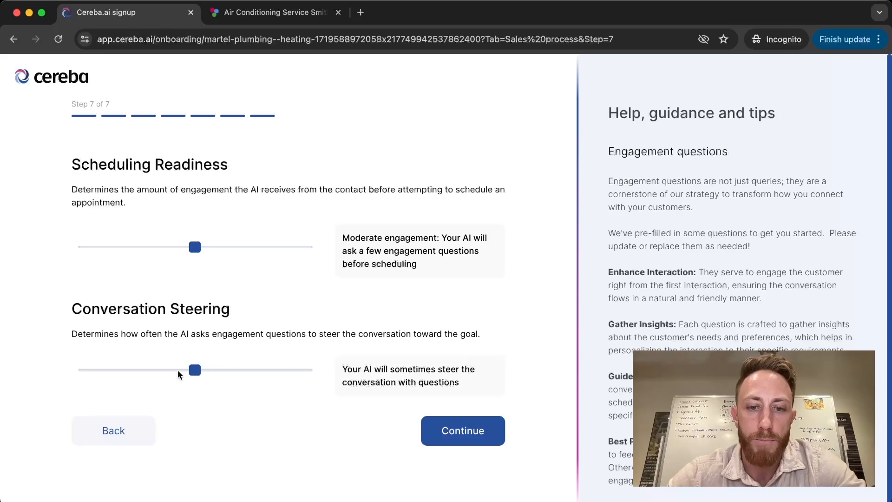
Set Conversation Steering so the AI will often steer the conversation with questions, and continue to personality creation.
left_click_drag(178, 370, 70, 366)
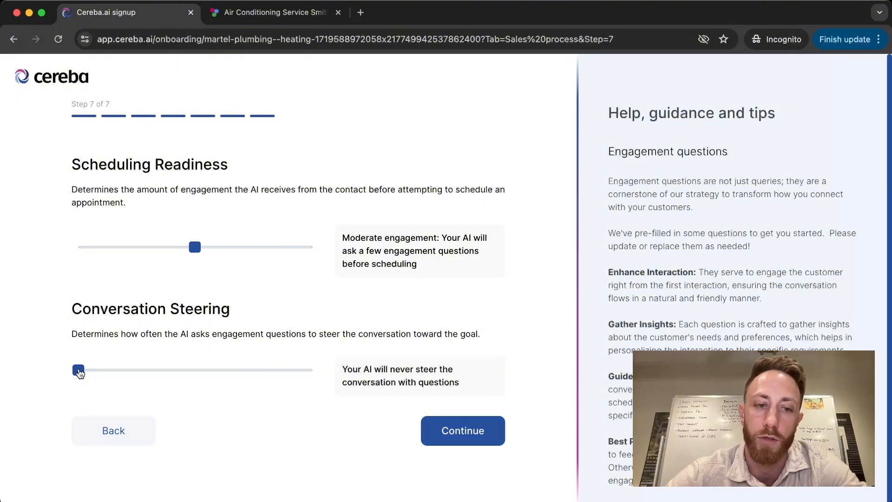
left_click_drag(79, 372, 341, 391)
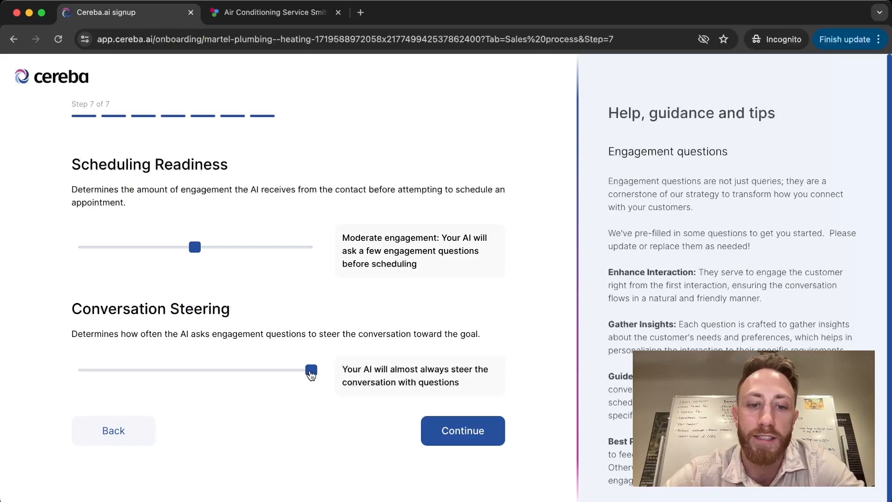
left_click_drag(310, 370, 253, 371)
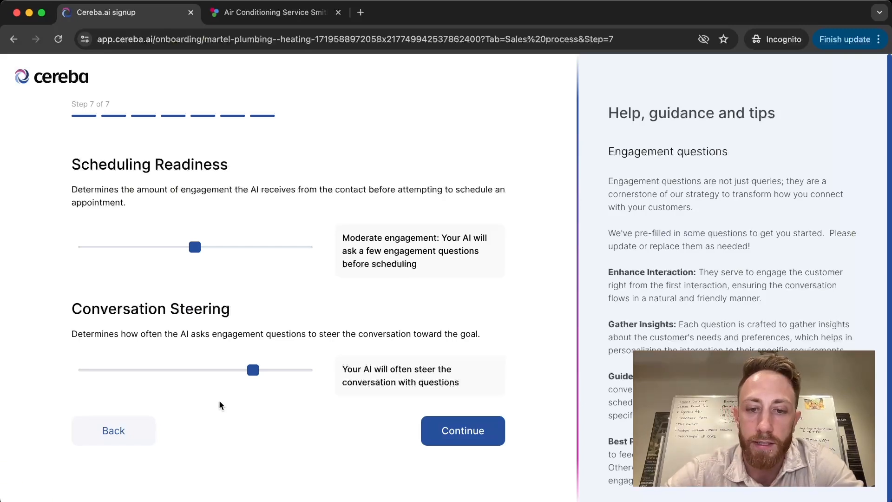
left_click(460, 436)
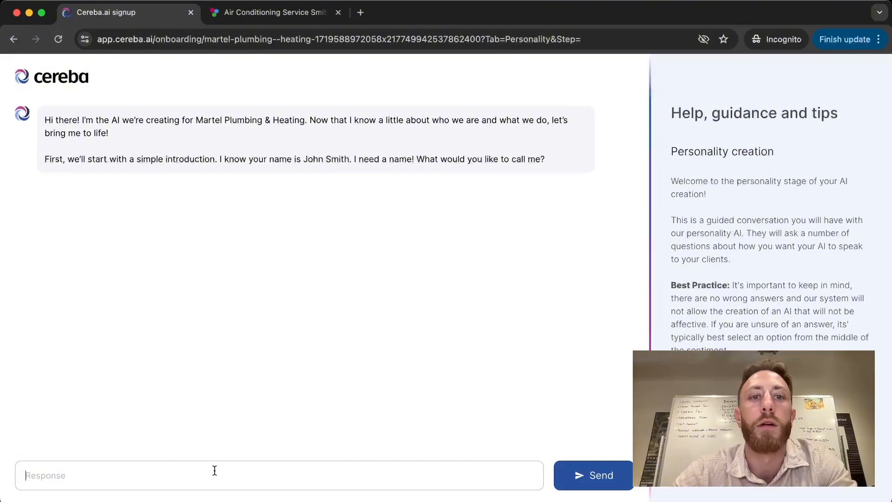
Name the AI "Marty" and answer "Yes" to start the personality questions.
left_click(260, 16)
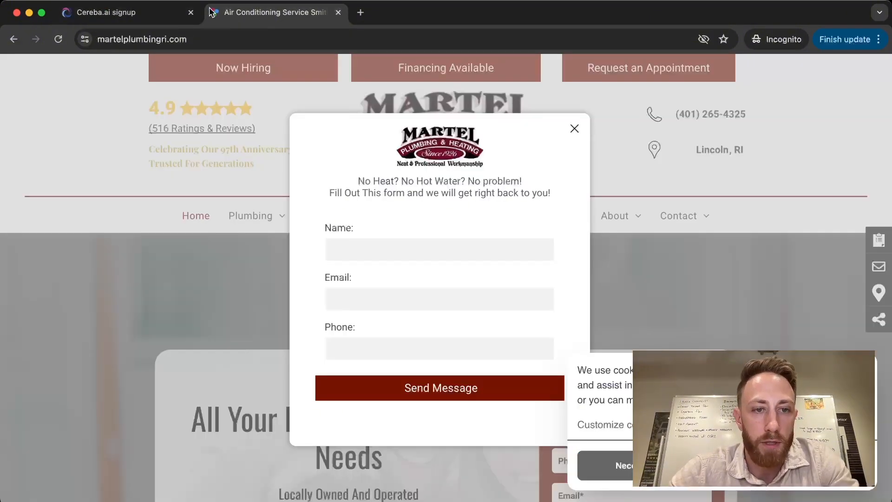
left_click(134, 11)
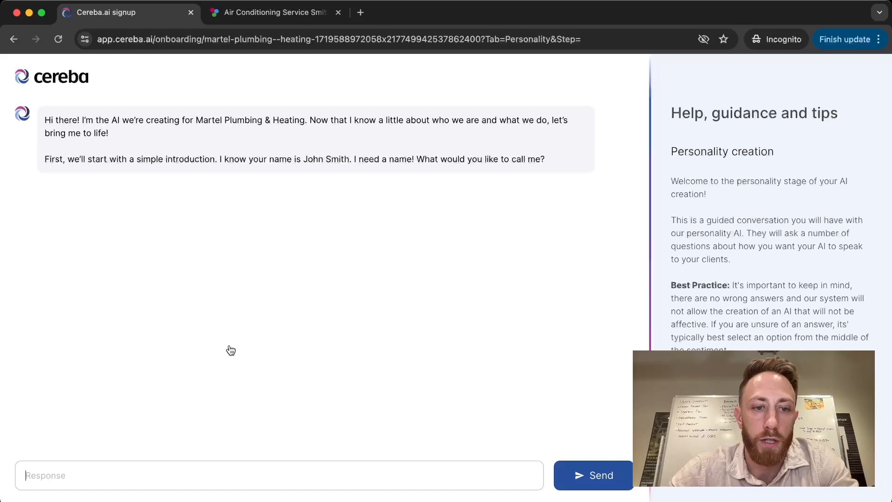
left_click(202, 475)
type("Marty")
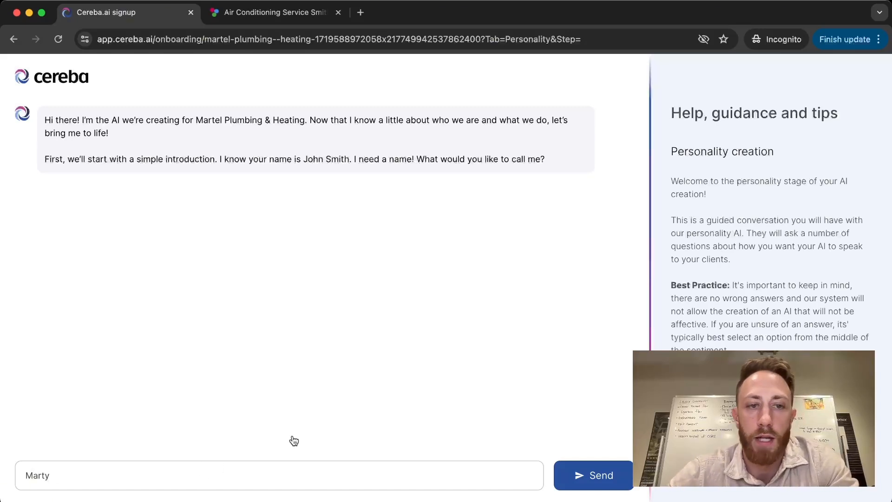
left_click(602, 479)
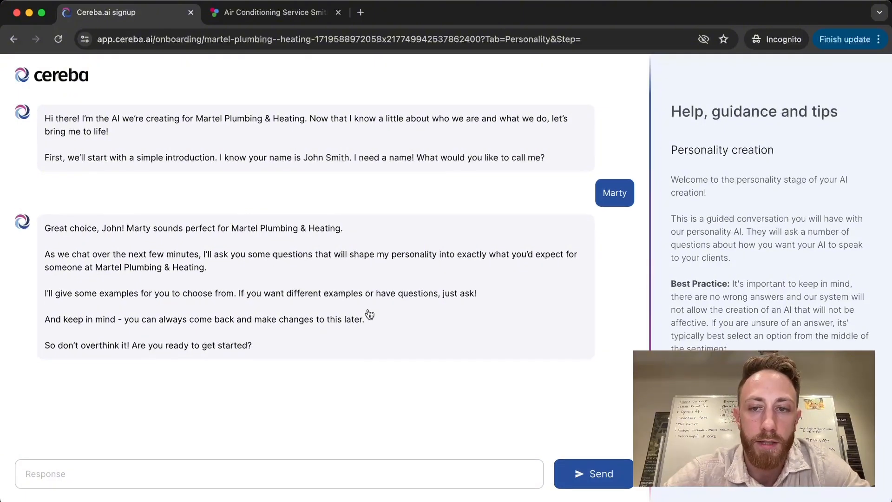
type("Yes")
key("Return")
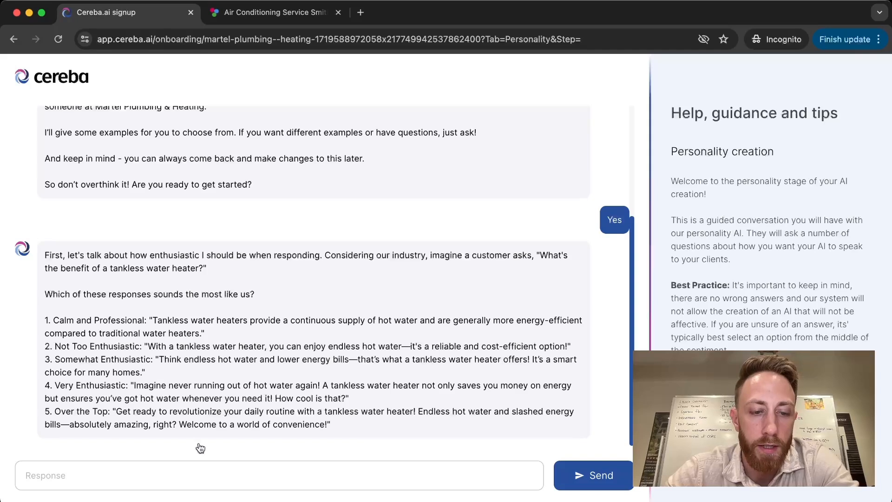
Answer the enthusiasm question with option 4, Very Enthusiastic, and the formality question with option 2, Conversational.
left_click(222, 479)
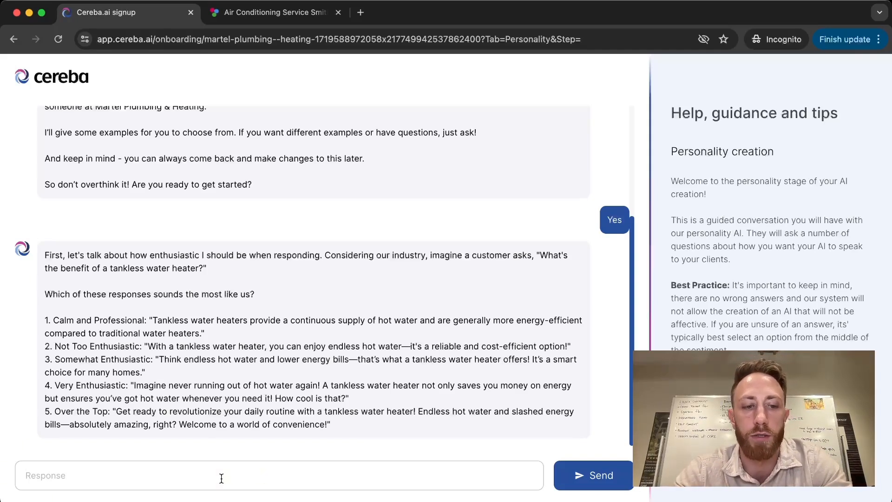
type("4")
key("Return")
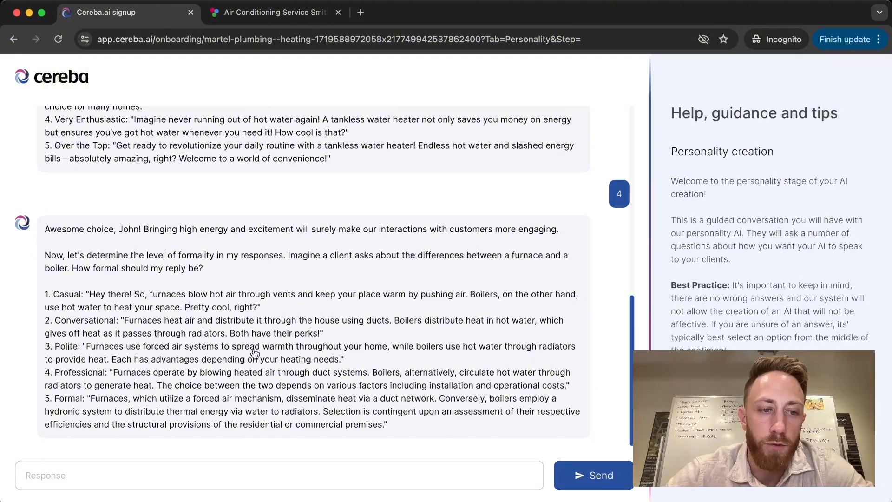
left_click(214, 474)
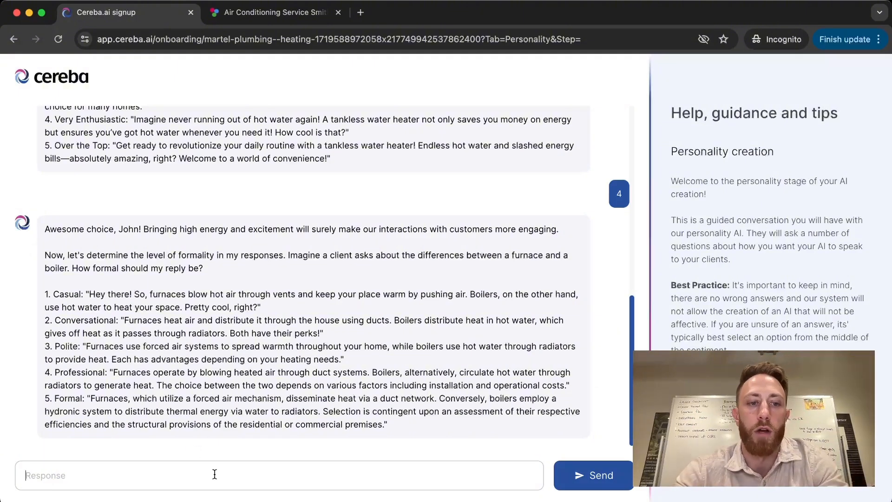
type("2")
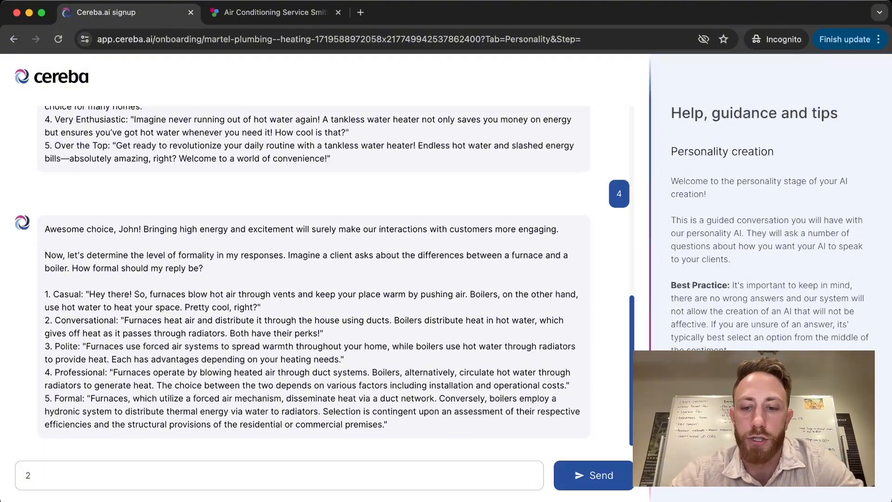
key("Return")
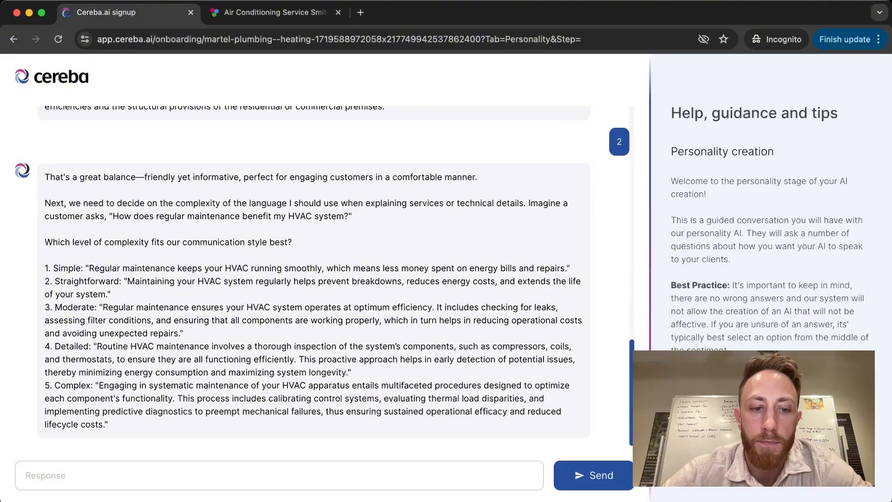
Answer the language complexity question with option 4, Detailed, and the conciseness question with option 2, Somewhat Verbose.
left_click(189, 473)
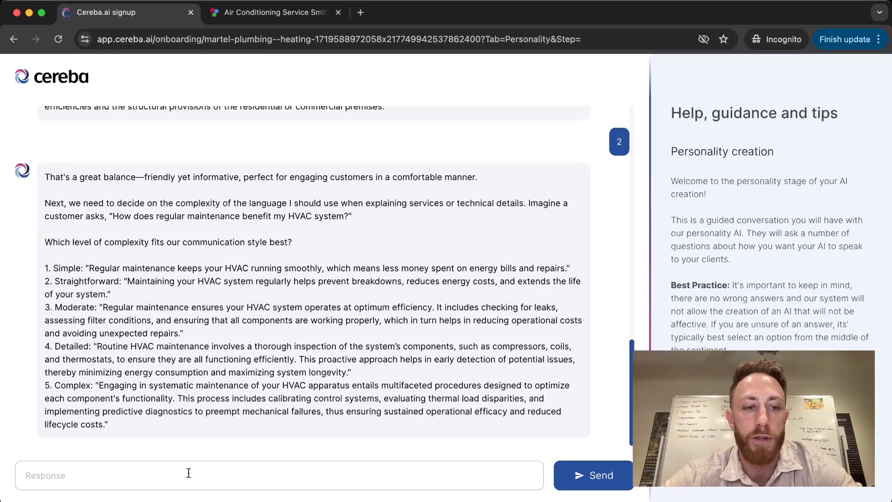
type("4")
key("Return")
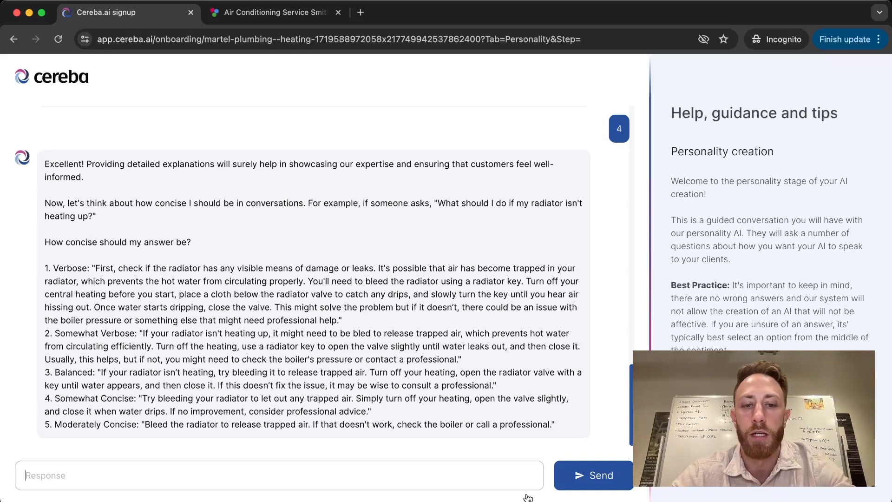
type("2")
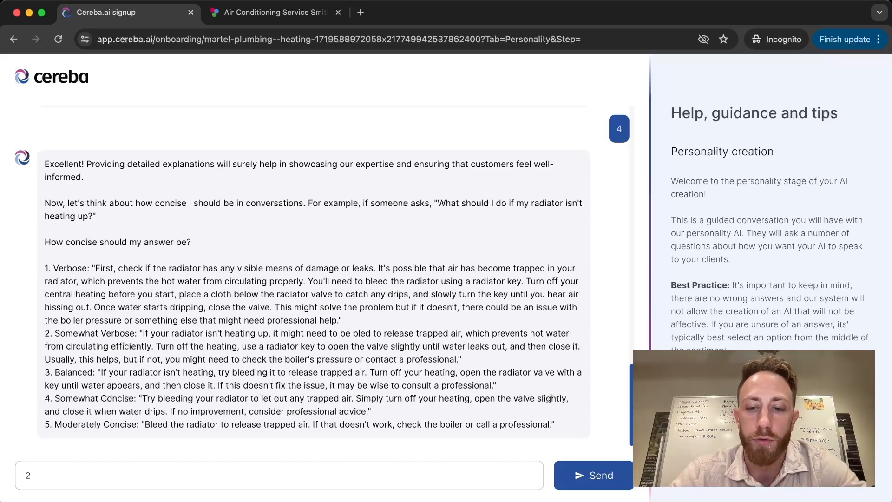
key("Return")
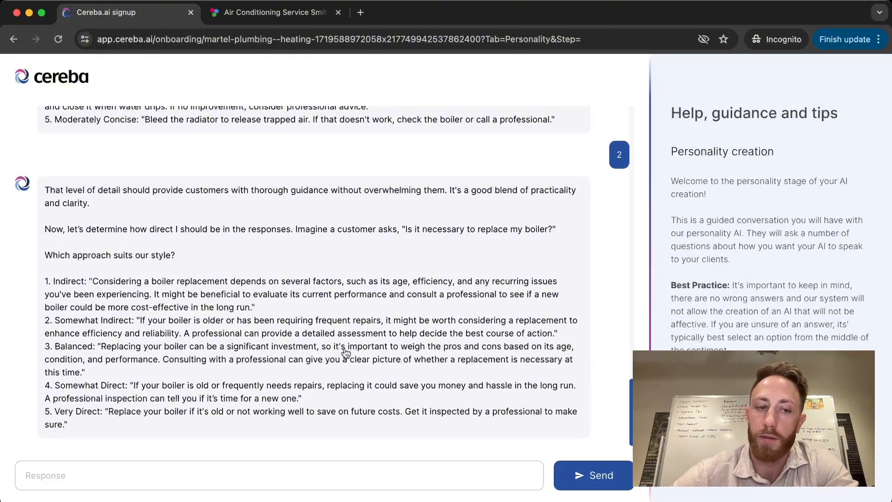
Answer the directness question with option 2, Somewhat Indirect.
left_click(202, 475)
type("2")
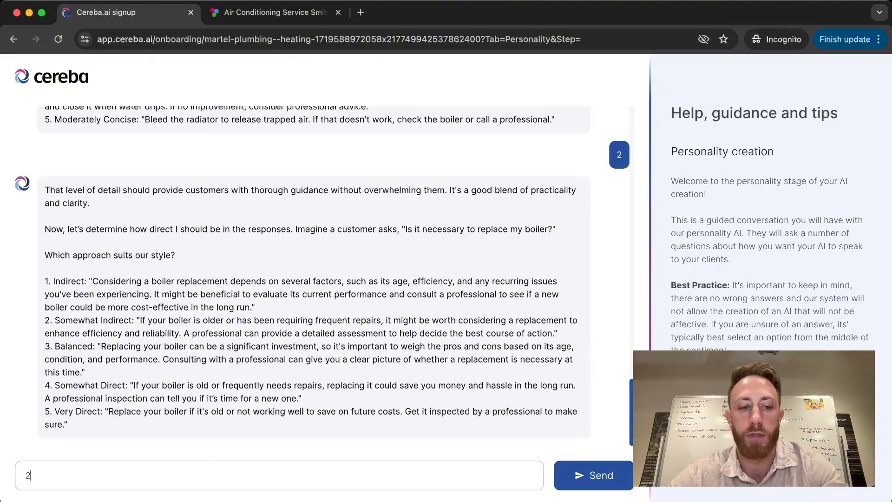
key("Return")
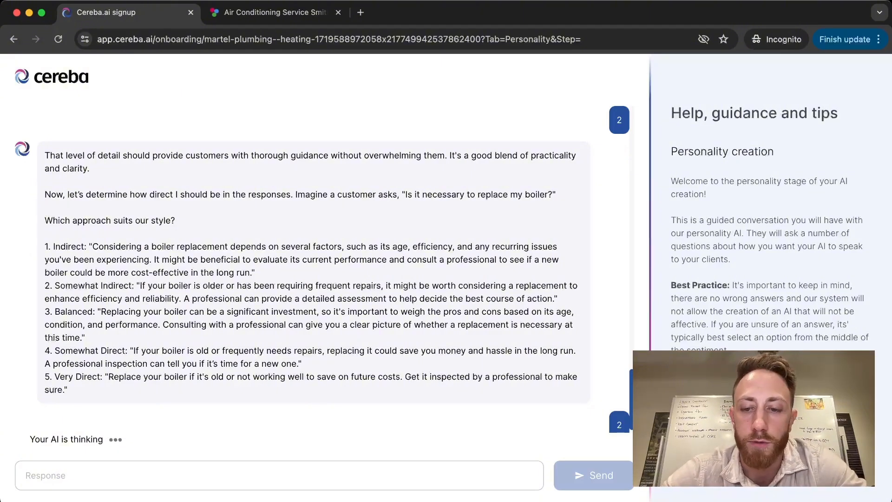
scroll(205, 262, "down", 1)
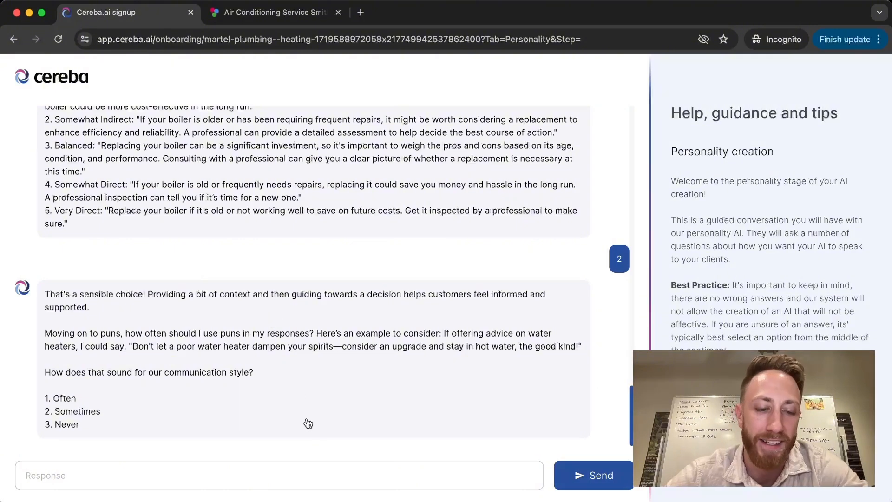
Set pun use to option 3, Never, and emoji use to option 2, Sometimes.
left_click(249, 470)
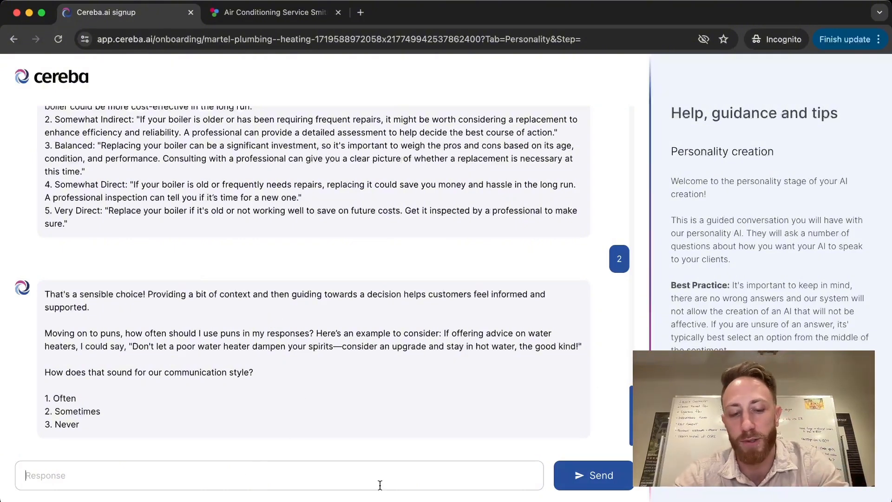
type("3")
key("Return")
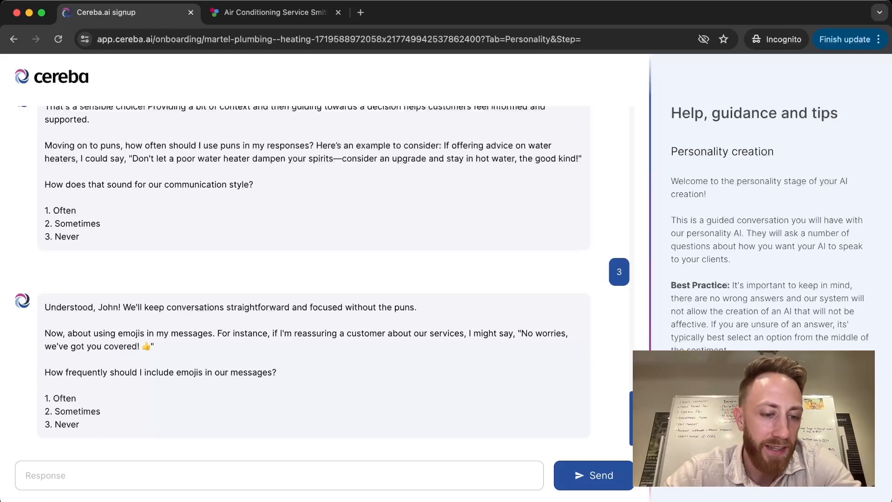
left_click(207, 476)
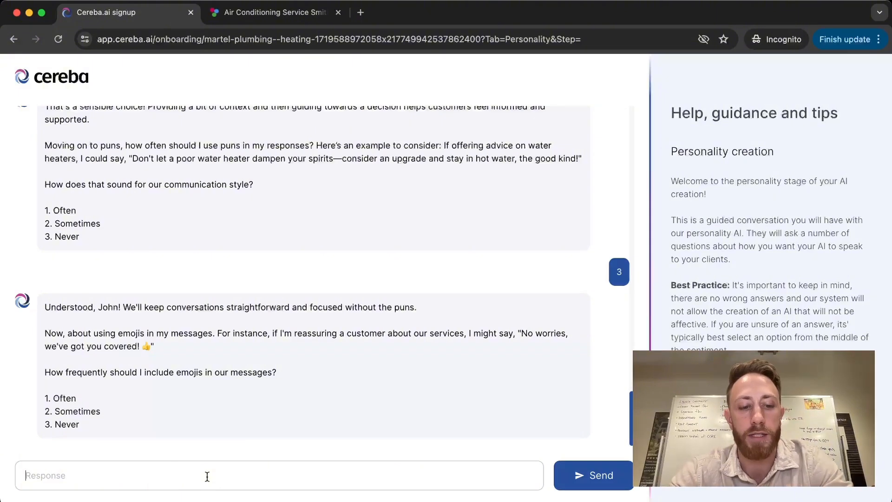
type("2")
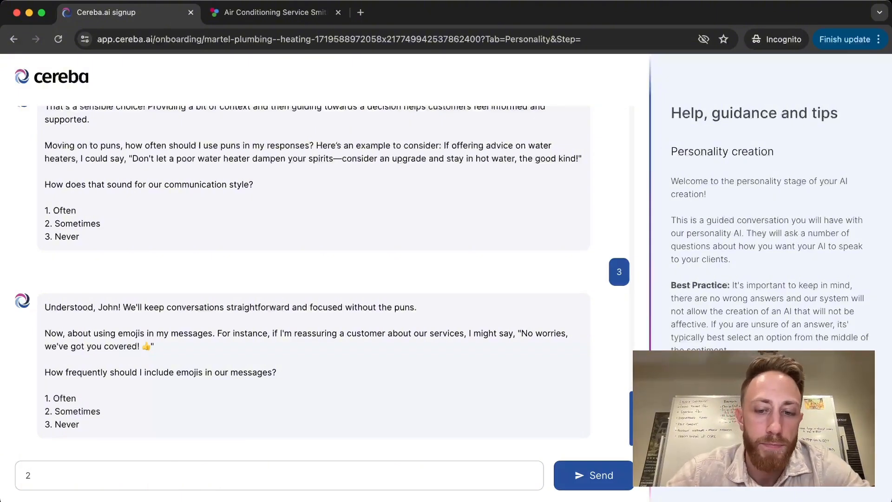
key("Return")
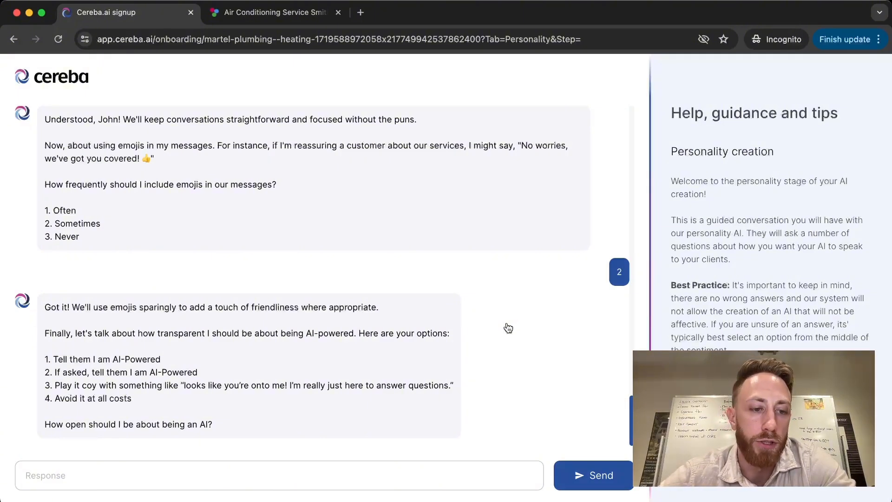
Answer the AI transparency question with option 2, telling customers it is AI-powered only if asked.
left_click(350, 469)
type("2")
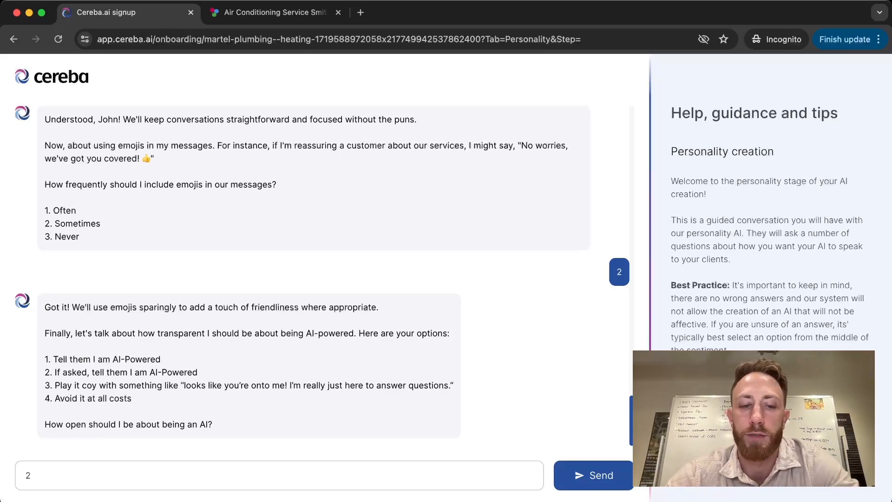
key("Return")
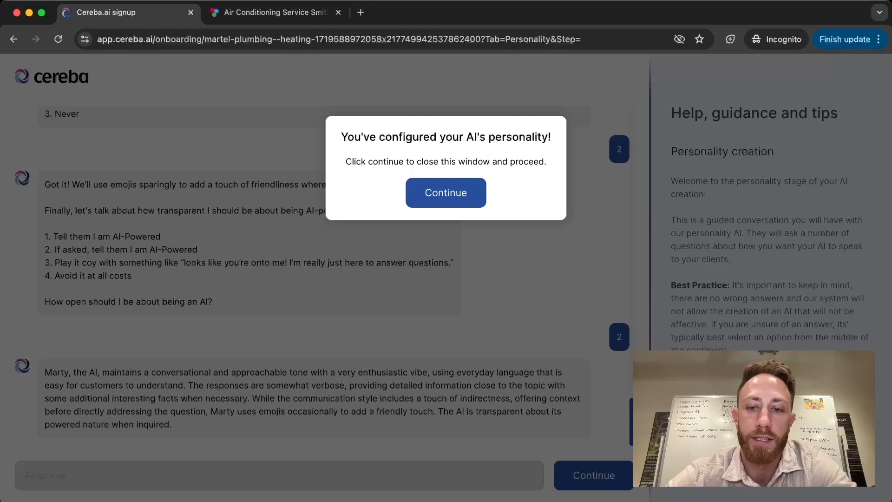
Proceed to the Knowledge Base past its important notice and select the FAQ 1 question for editing.
left_click(442, 195)
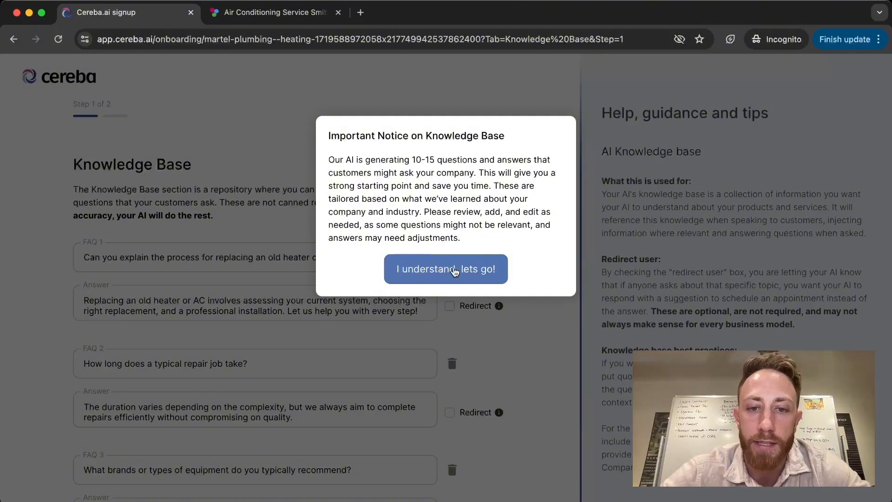
left_click(448, 271)
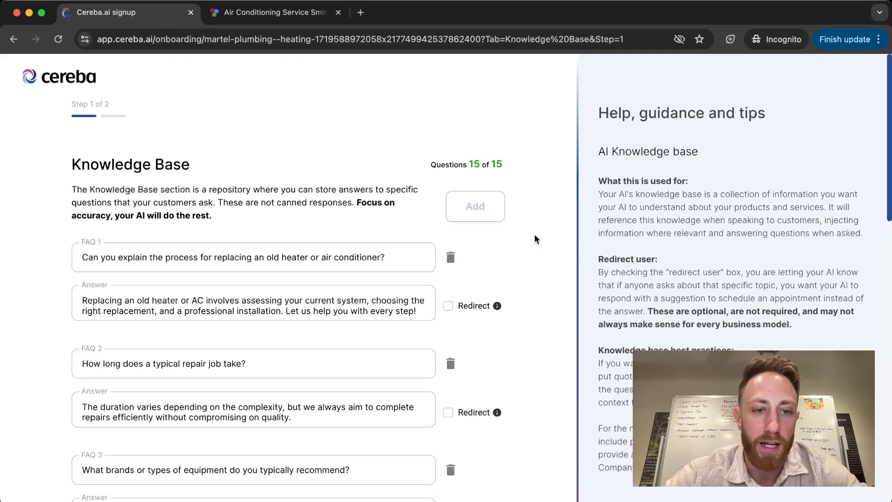
left_click(198, 254)
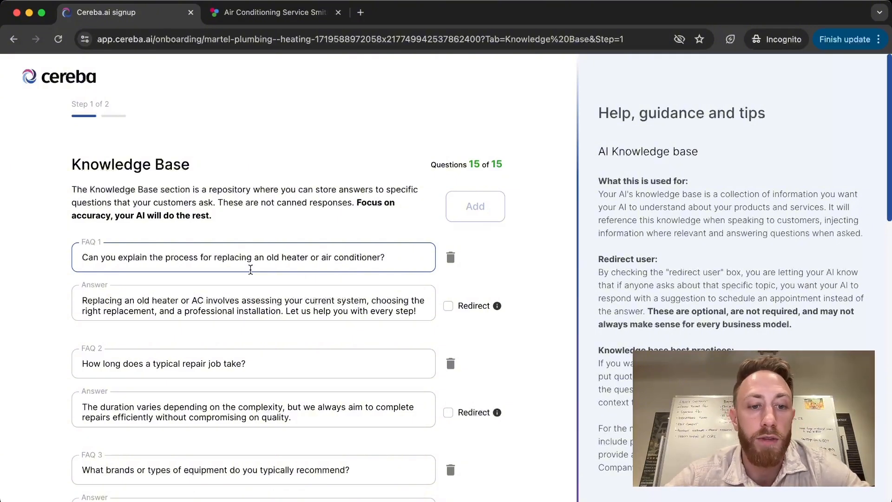
Review the FAQ 1 question and answer about replacing an old heater or air conditioner.
left_click(126, 292)
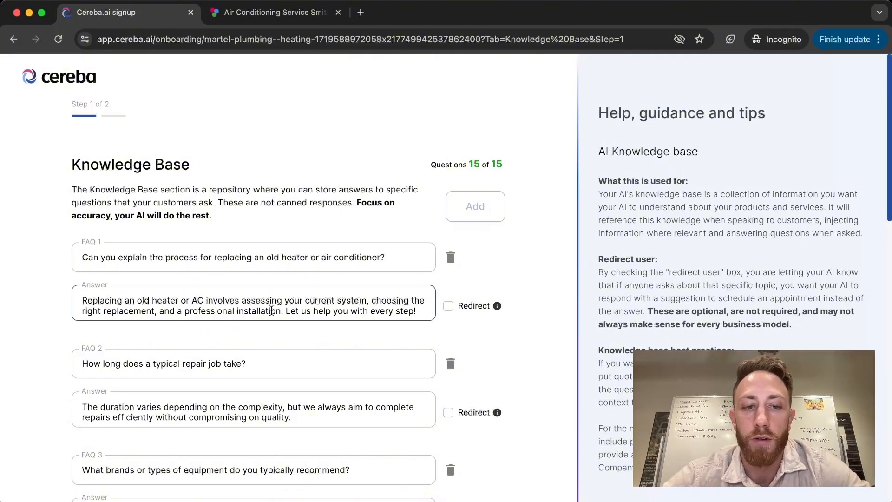
scroll(272, 311, "down", 1)
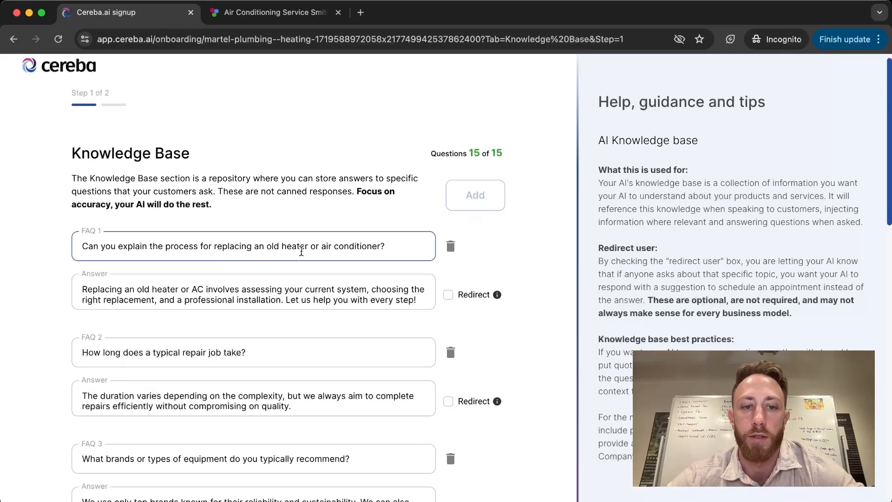
left_click(112, 284)
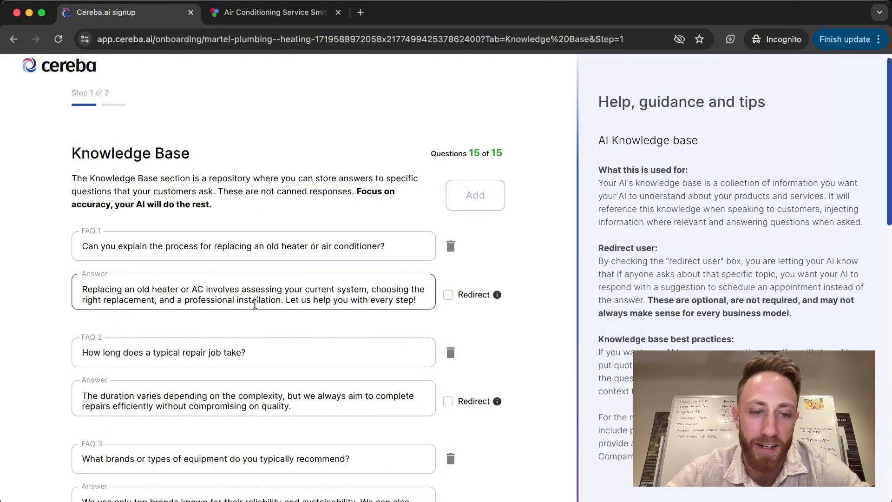
scroll(255, 305, "down", 5)
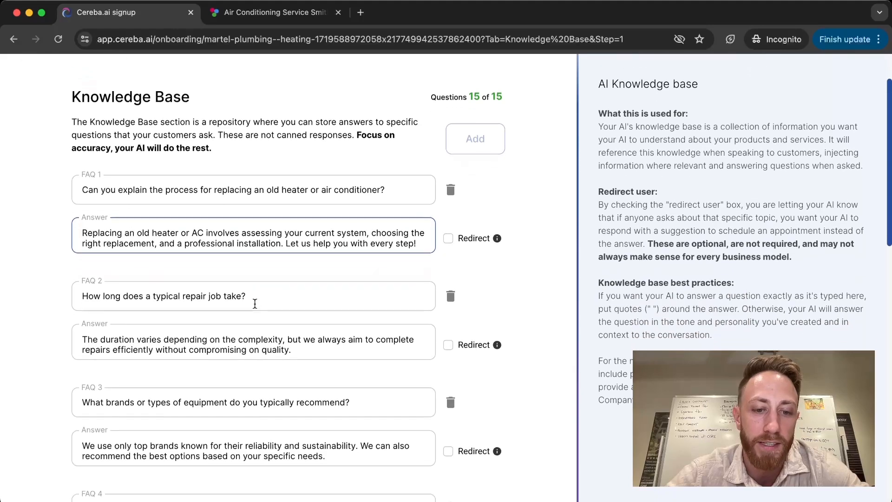
scroll(254, 303, "down", 2)
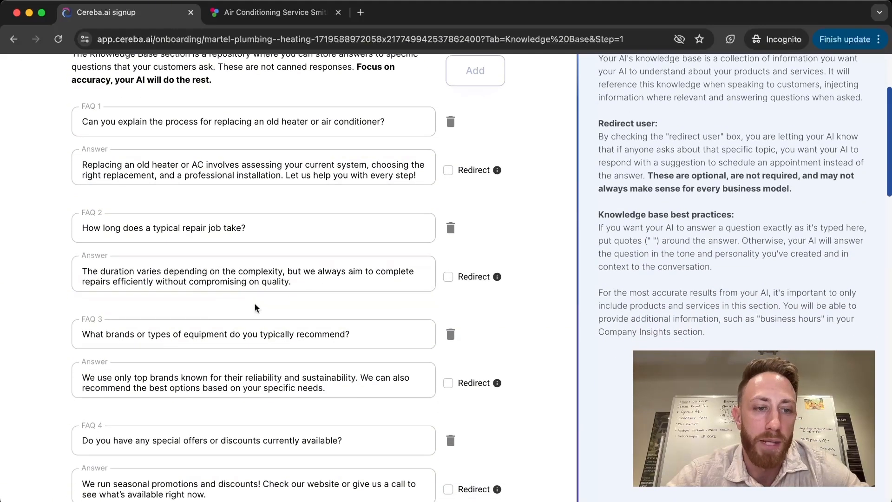
Reword the end of the FAQ 2 answer on repair duration to "we always schedule appointments within 1 day".
left_click(123, 219)
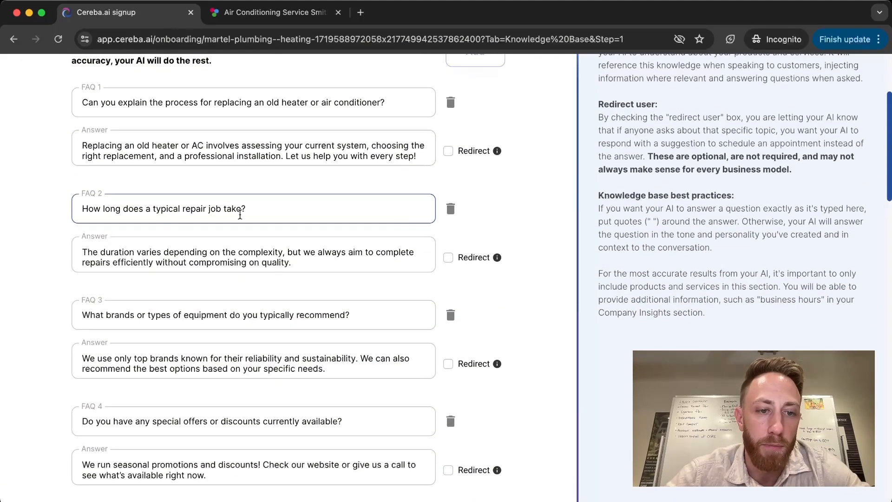
left_click(188, 241)
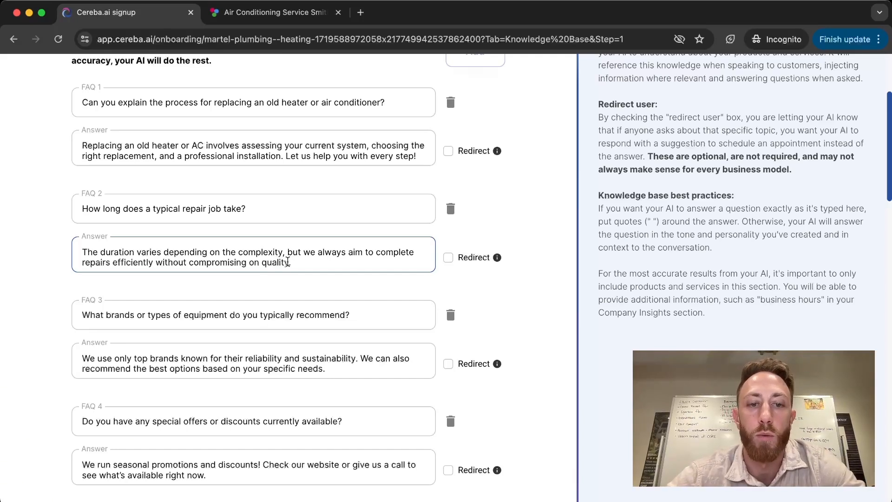
left_click_drag(288, 262, 303, 251)
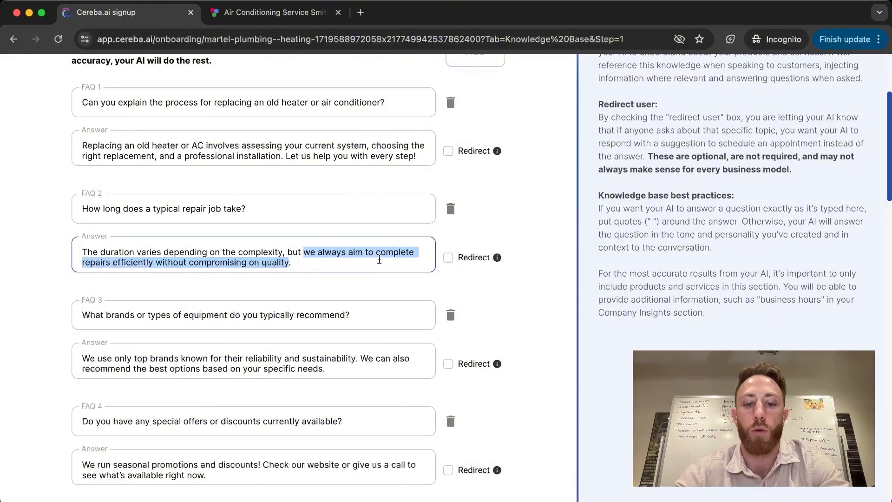
type("we always a")
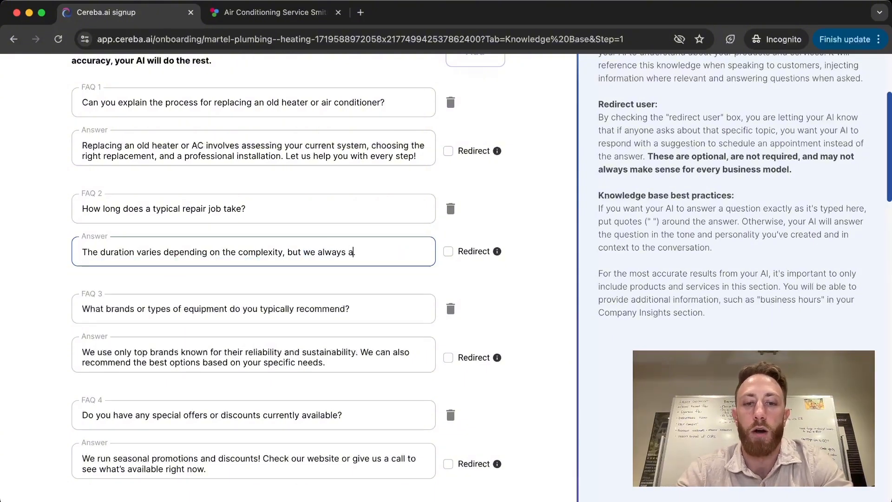
type("rriv")
key("BackSpace")
key("BackSpace")
key("BackSpace")
key("BackSpace")
key("BackSpace")
type("schedu")
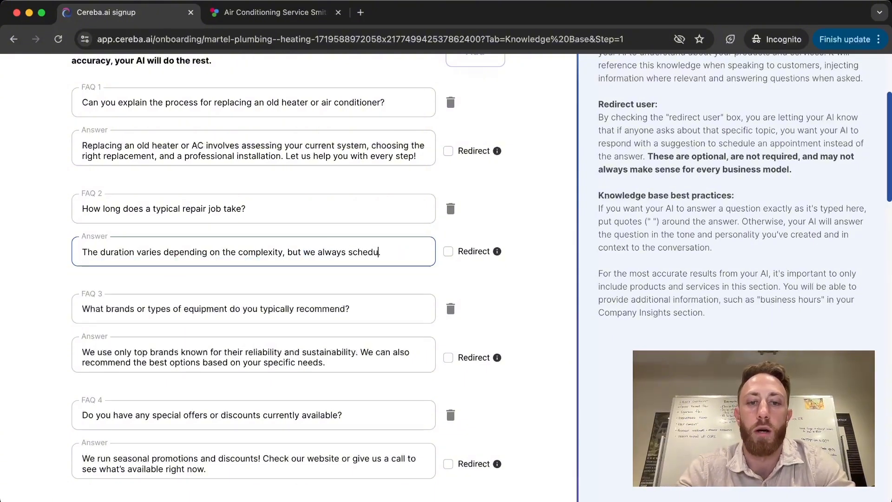
type("le appointments ")
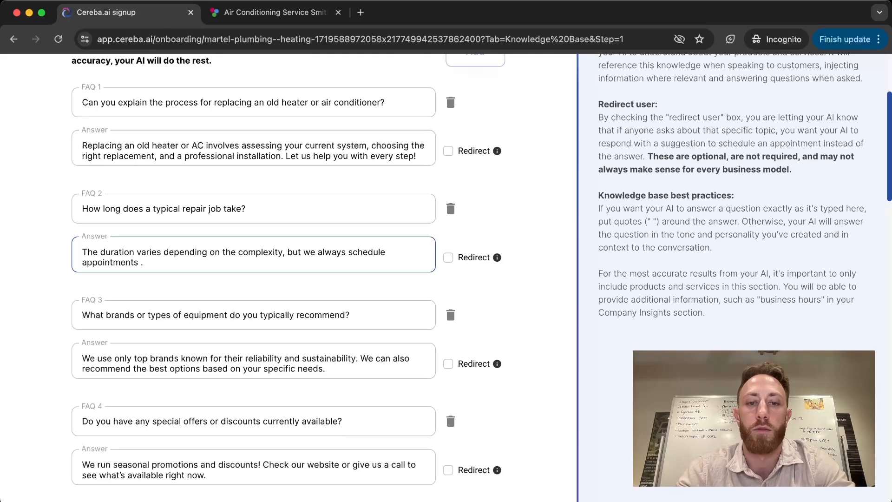
type("within 1 day")
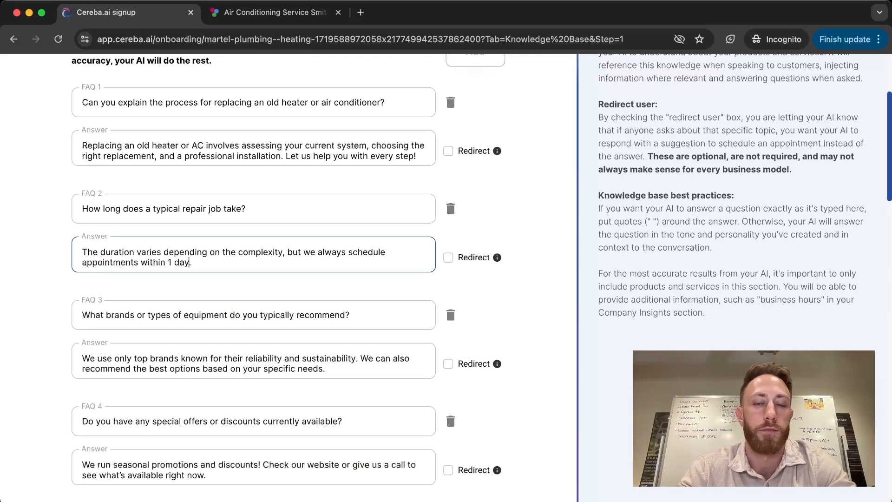
Extend the FAQ 2 answer with "and complete the agreed upon job within 48 hours".
type(" and ")
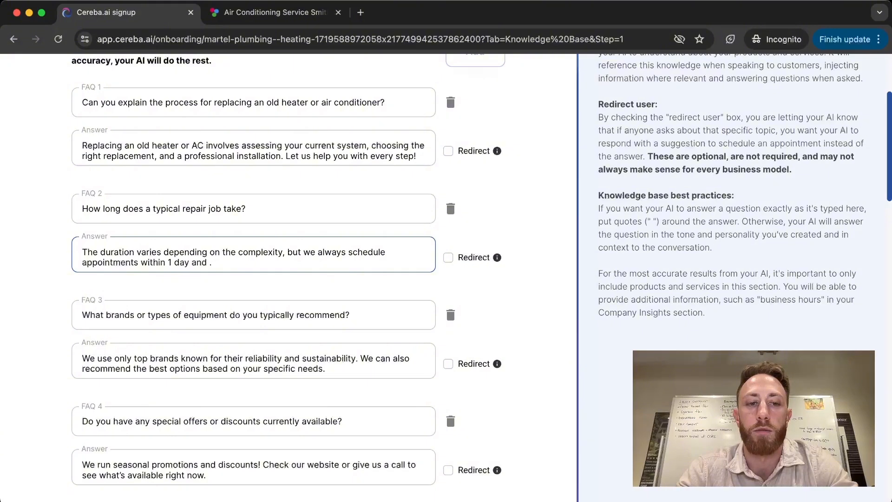
type("complete the agree")
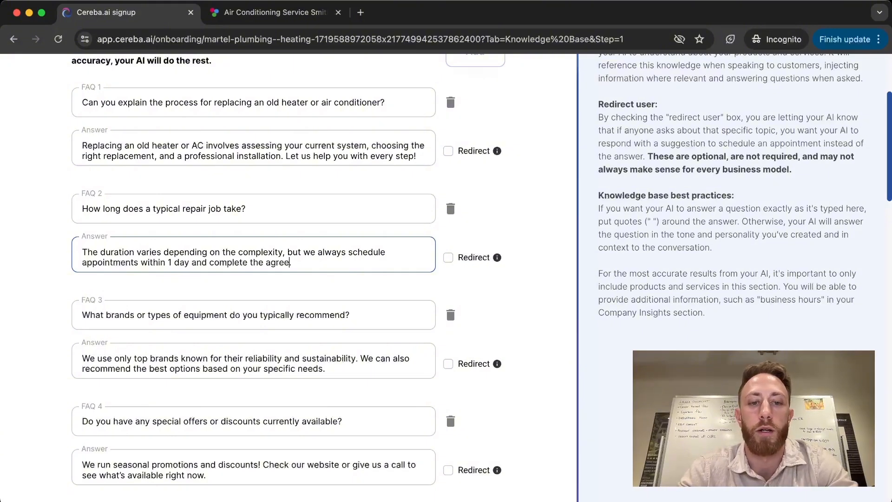
type("d upon job w")
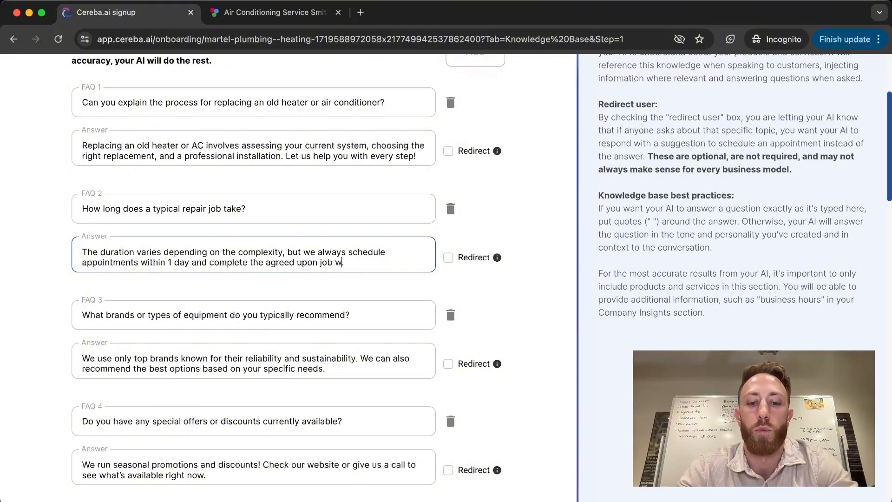
type("ithin 48 hours")
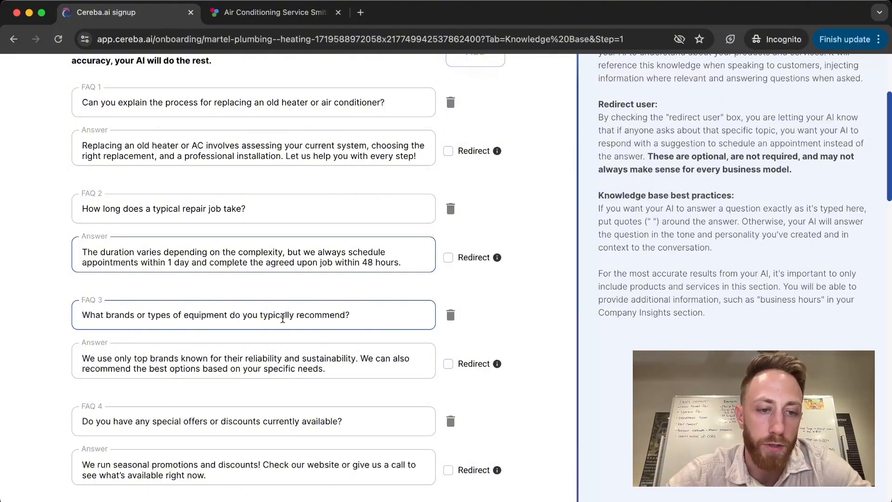
Replace the FAQ 3 answer on recommended brands with "We use Mitsubishi Mini Split systems.".
scroll(279, 260, "down", 3)
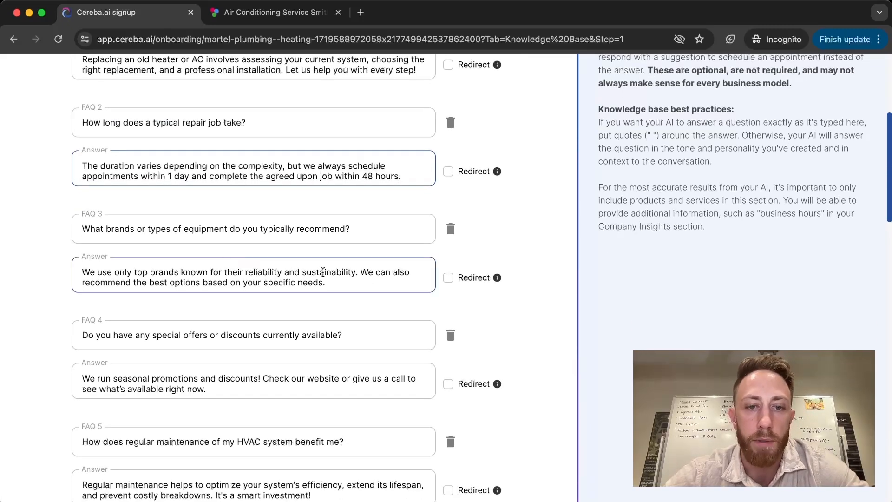
scroll(325, 269, "down", 1)
left_click(355, 250)
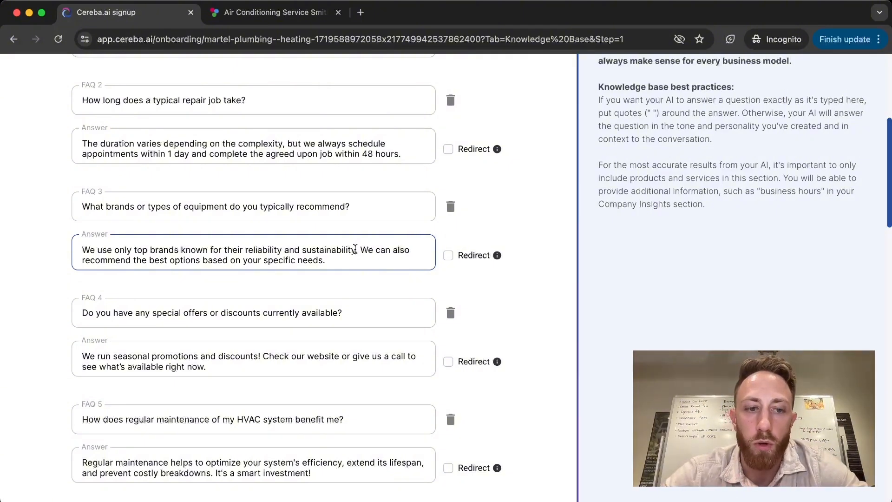
key("super+a")
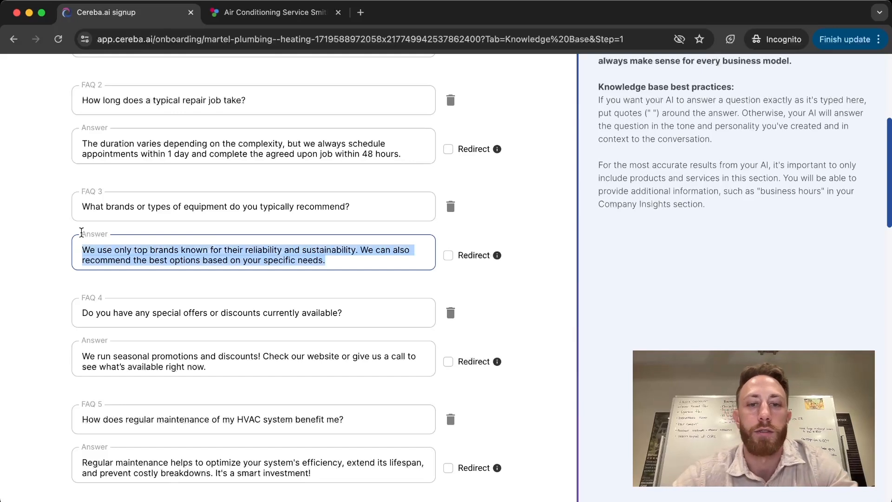
key("BackSpace")
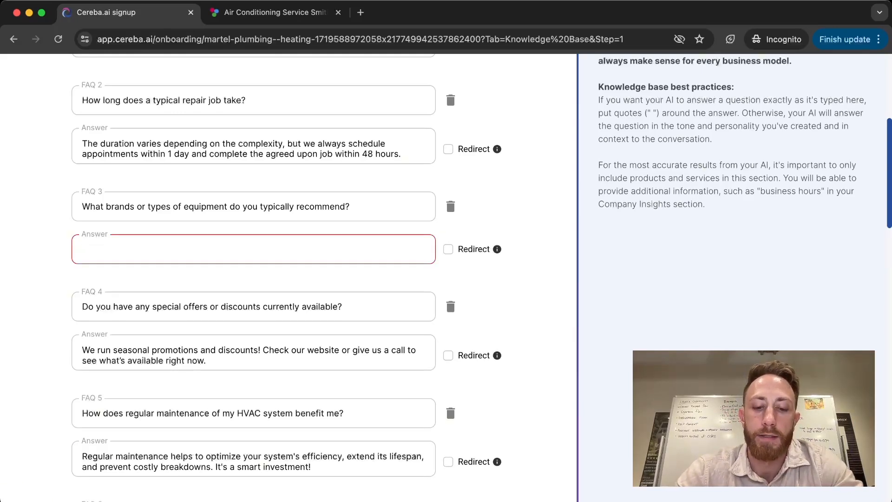
type("We use Mitsu")
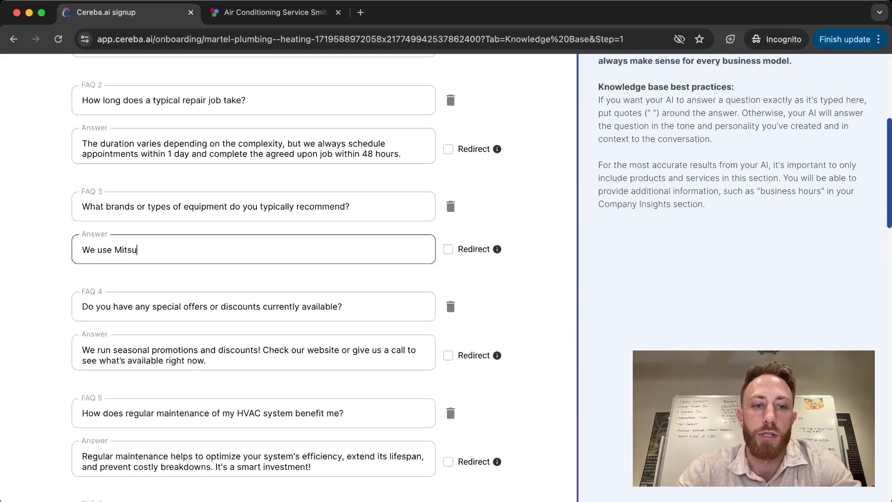
type("bishi")
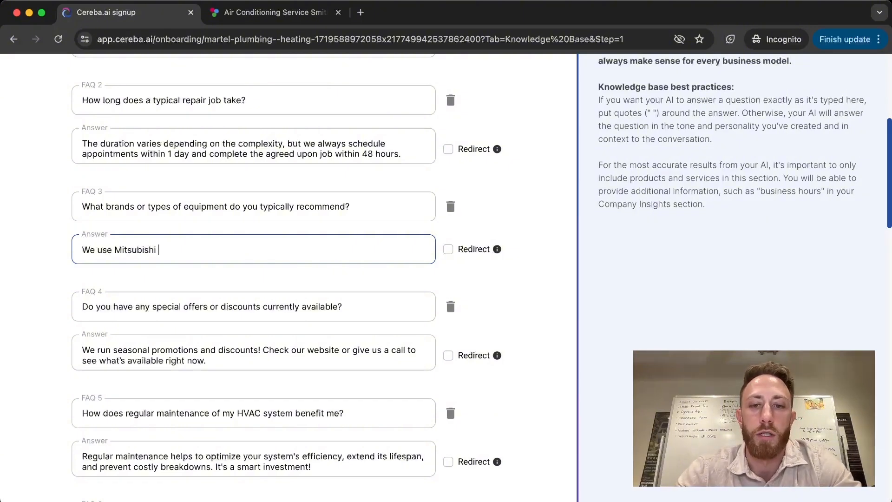
type(" Mini Split sys")
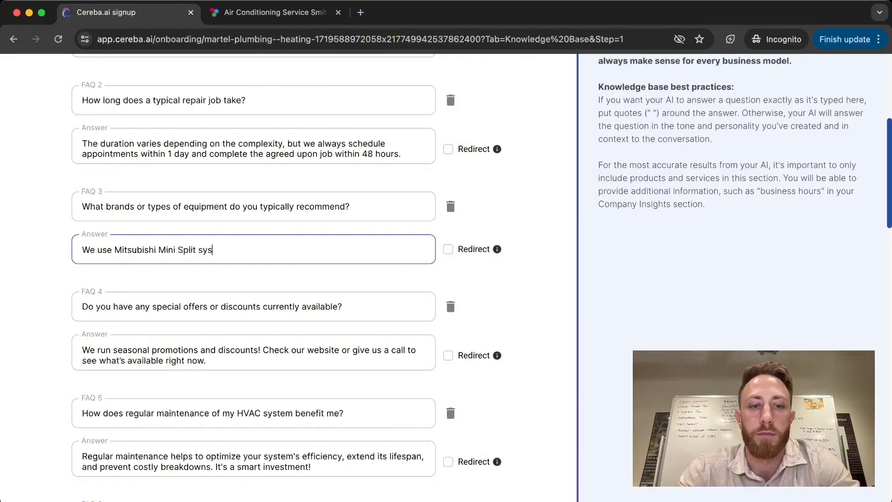
type("tems")
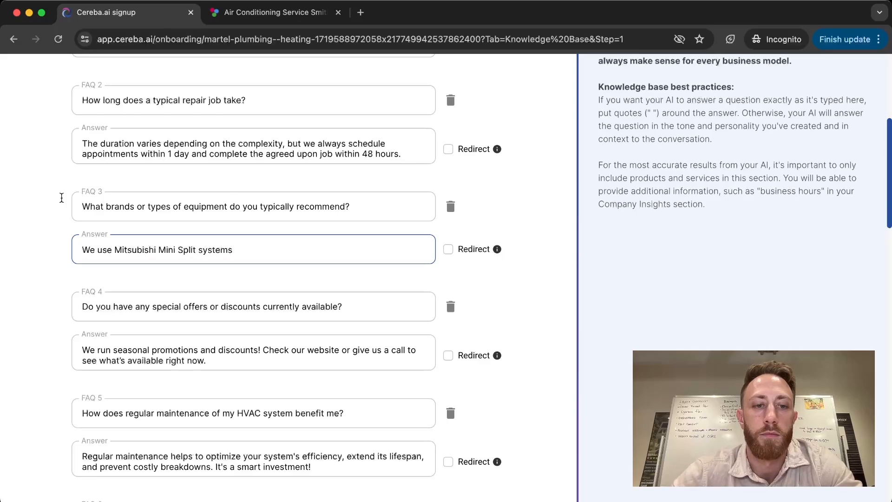
type(".")
Enable Redirect for FAQ 4 about currently available special offers or discounts.
scroll(381, 300, "down", 3)
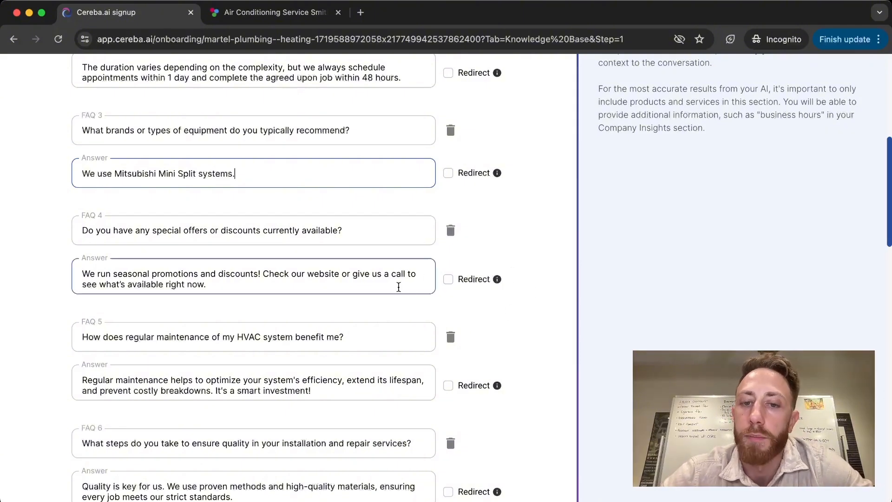
scroll(425, 296, "up", 3)
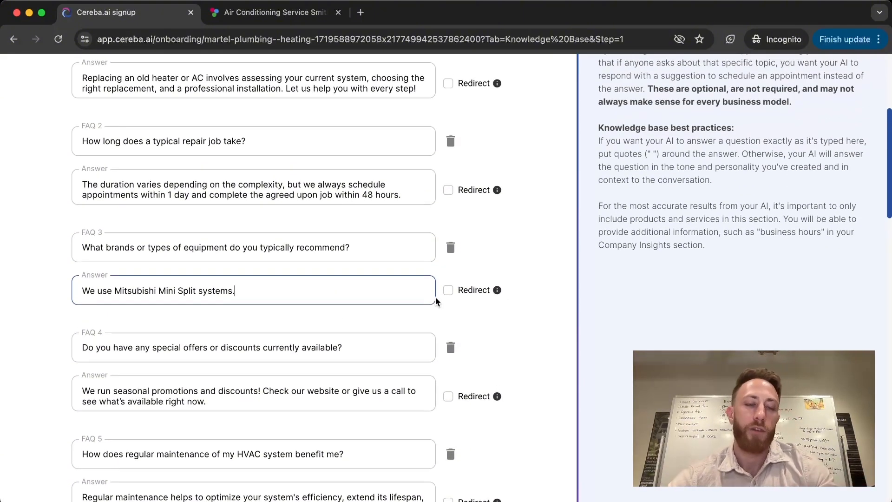
scroll(436, 302, "up", 2)
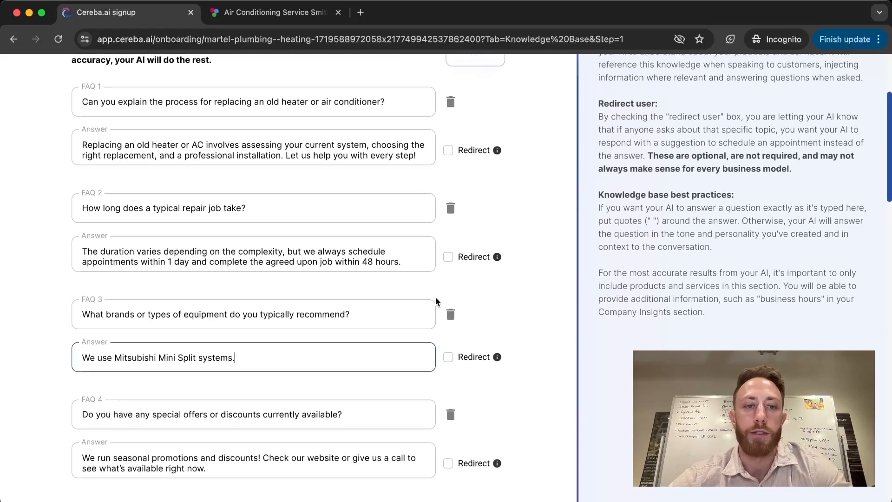
scroll(436, 302, "down", 2)
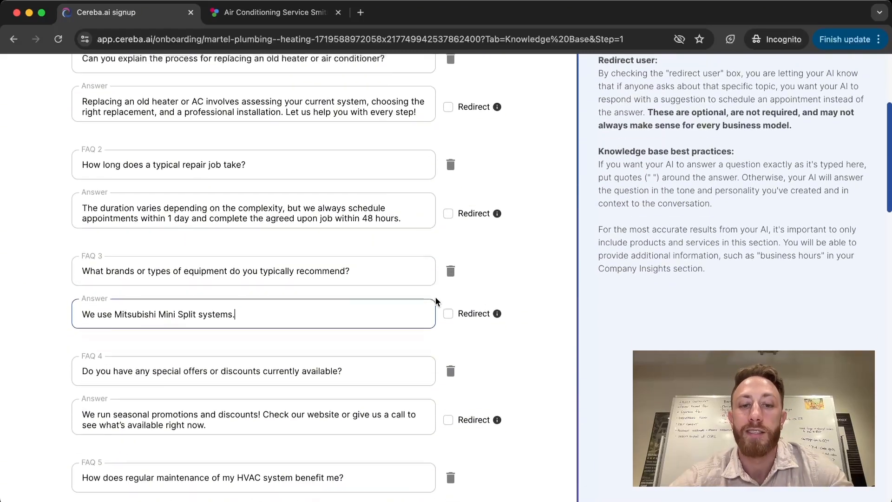
scroll(436, 302, "down", 1)
scroll(436, 301, "up", 2)
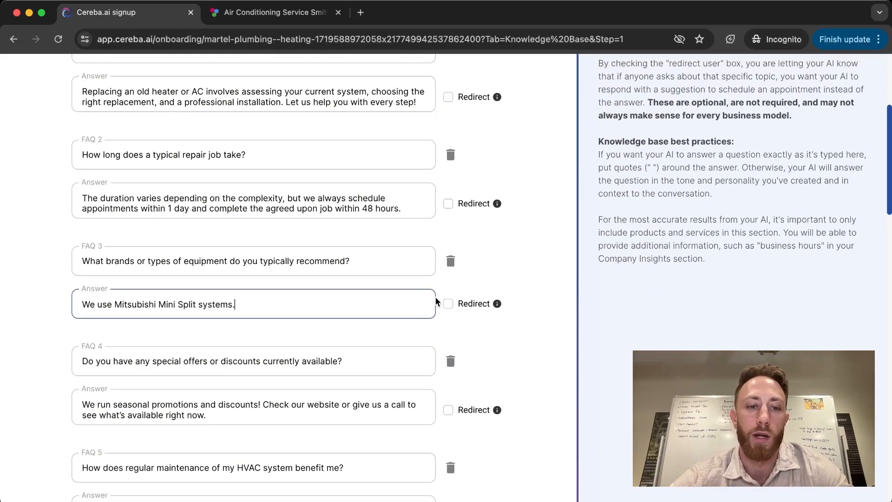
scroll(435, 301, "up", 2)
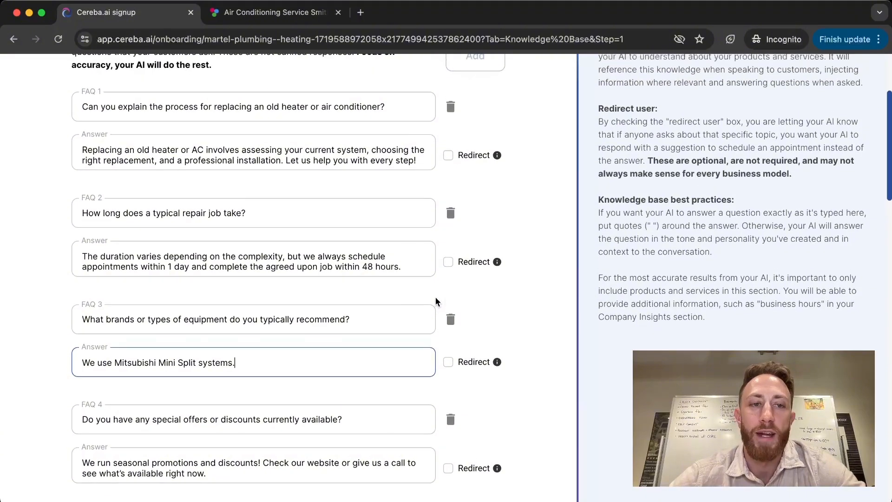
scroll(413, 350, "down", 2)
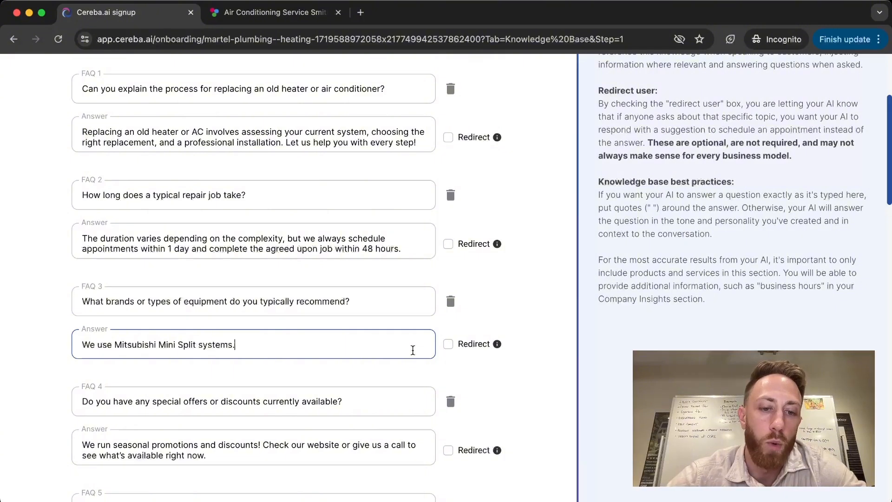
scroll(412, 350, "down", 3)
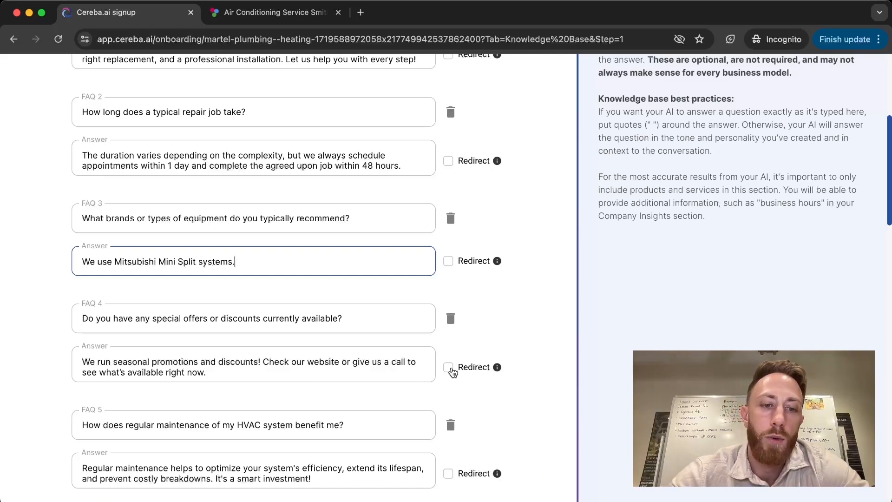
left_click(449, 367)
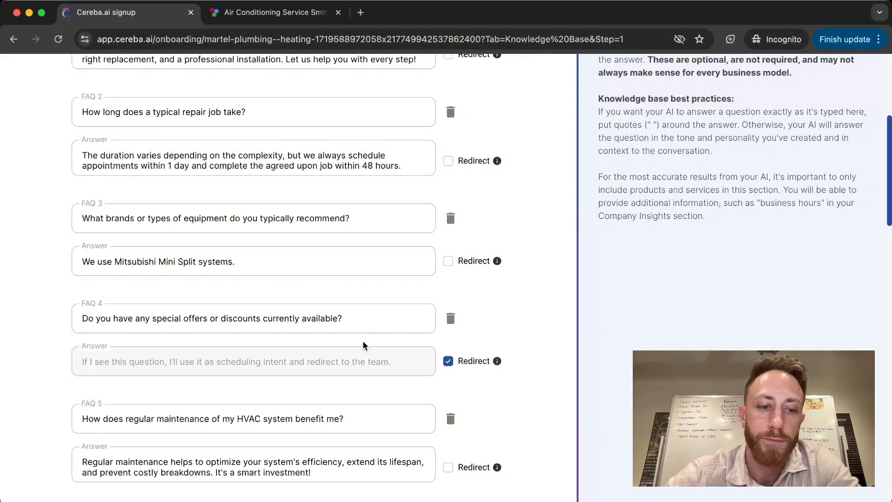
Replace the FAQ 5 question on regular HVAC maintenance with "How long are Mini Splits typically good for?".
scroll(364, 345, "down", 5)
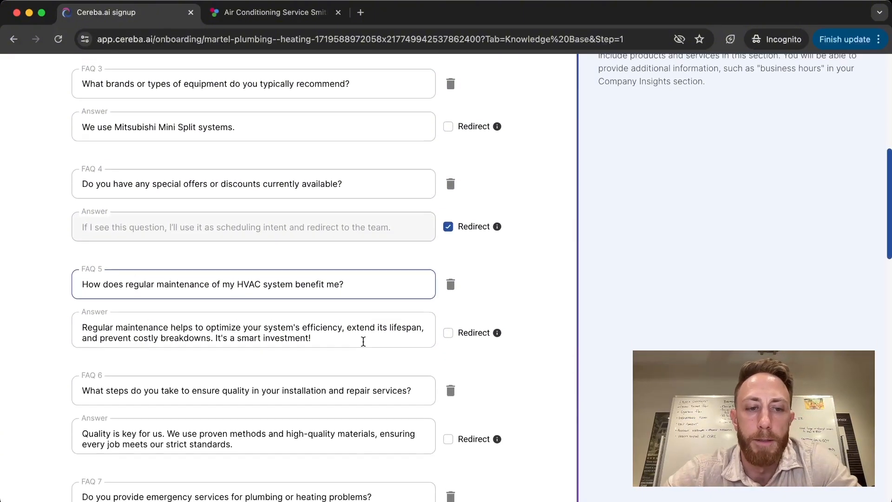
scroll(363, 342, "down", 4)
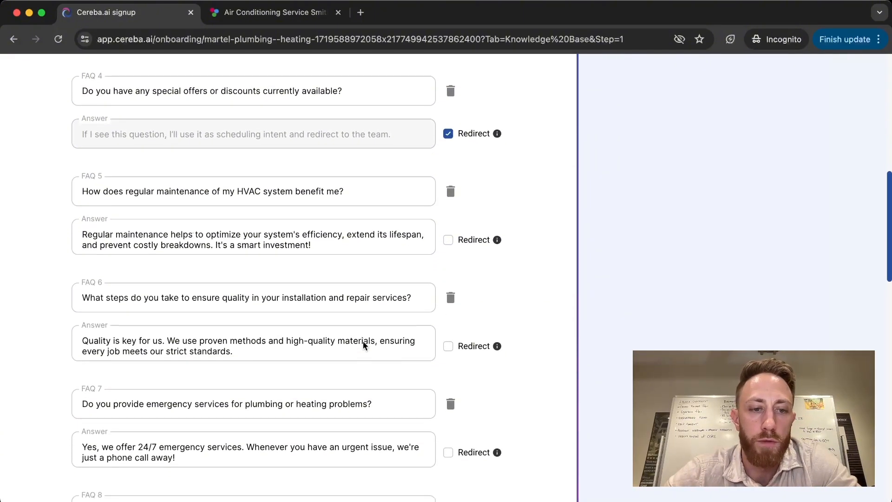
scroll(363, 345, "down", 1)
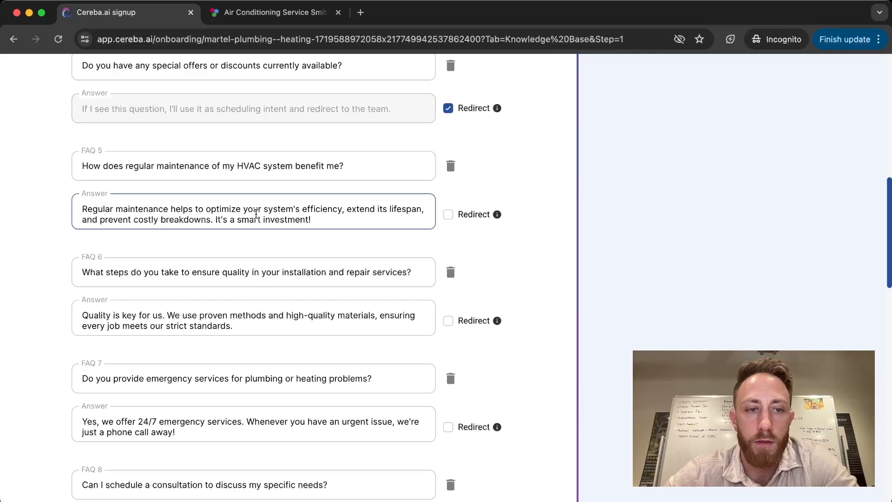
triple_click(263, 166)
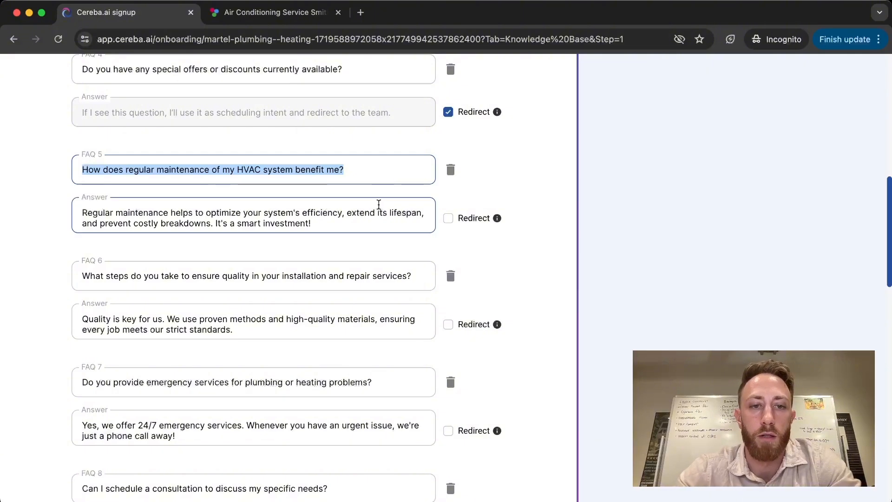
type("How o")
key("BackSpace")
key("BackSpace")
type("w oft")
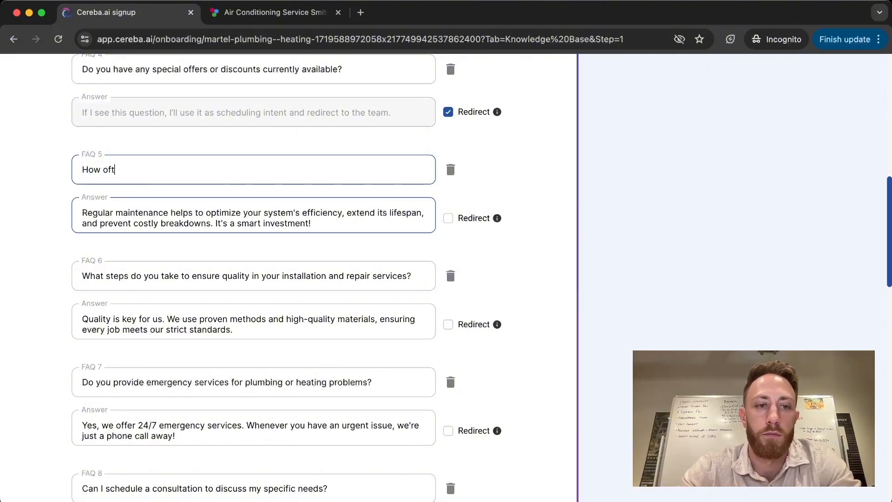
type("en do I need to replace m")
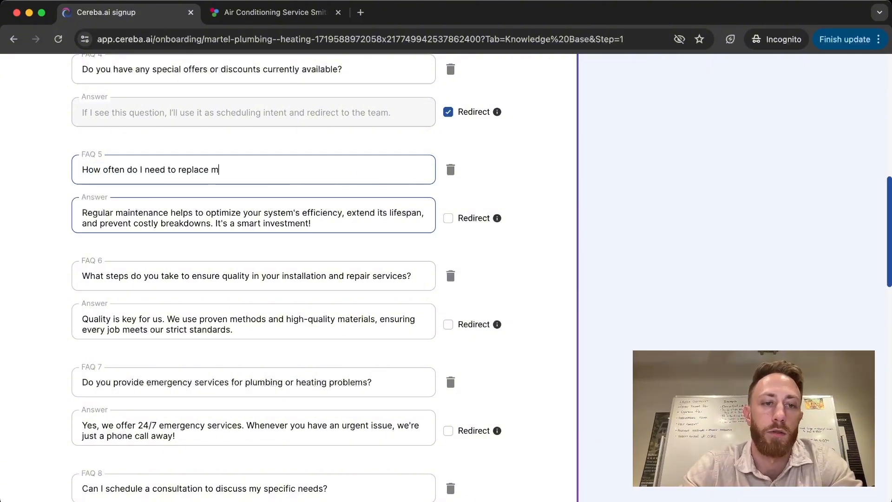
key("BackSpace")
key("BackSpace")
key("BackSpace")
key("BackSpace")
key("BackSpace")
key("BackSpace")
key("BackSpace")
key("BackSpace")
key("BackSpace")
key("BackSpace")
key("BackSpace")
key("BackSpace")
key("BackSpace")
key("BackSpace")
key("BackSpace")
key("BackSpace")
key("BackSpace")
key("BackSpace")
key("BackSpace")
key("BackSpace")
type("long is a")
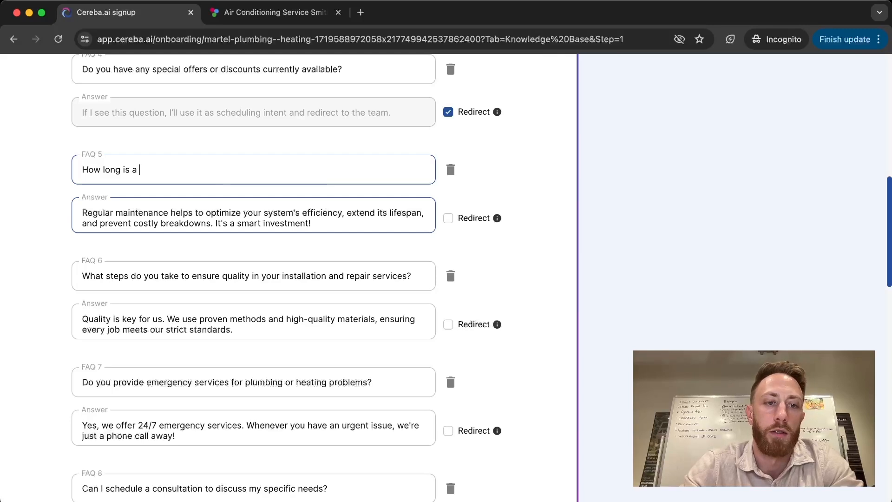
key("BackSpace")
key("BackSpace")
key("BackSpace")
key("BackSpace")
type("are Mini Splits")
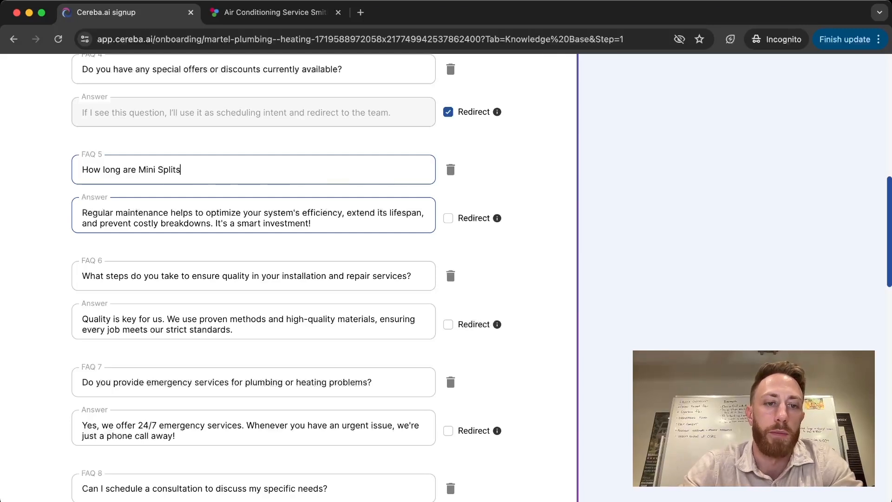
type(" typically")
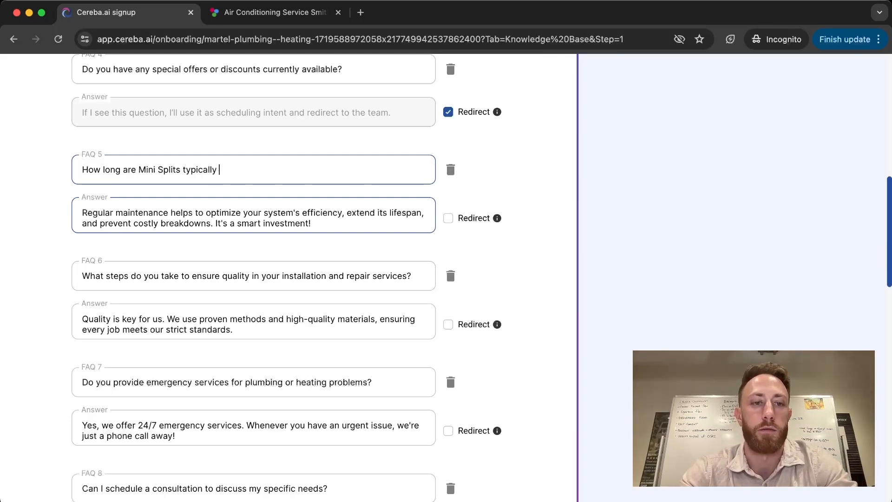
type(" good for?")
Replace the FAQ 5 answer with "They are warrantied for 10 years.".
left_click(357, 219)
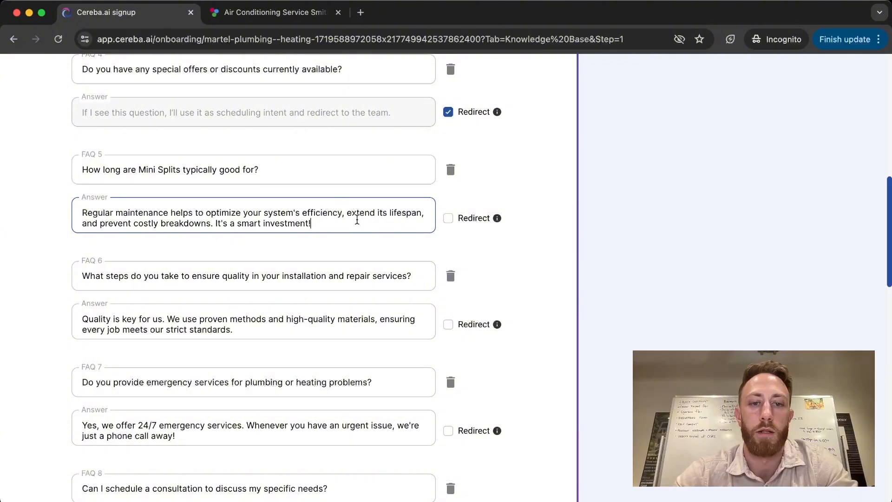
key("super+a")
type("They can l")
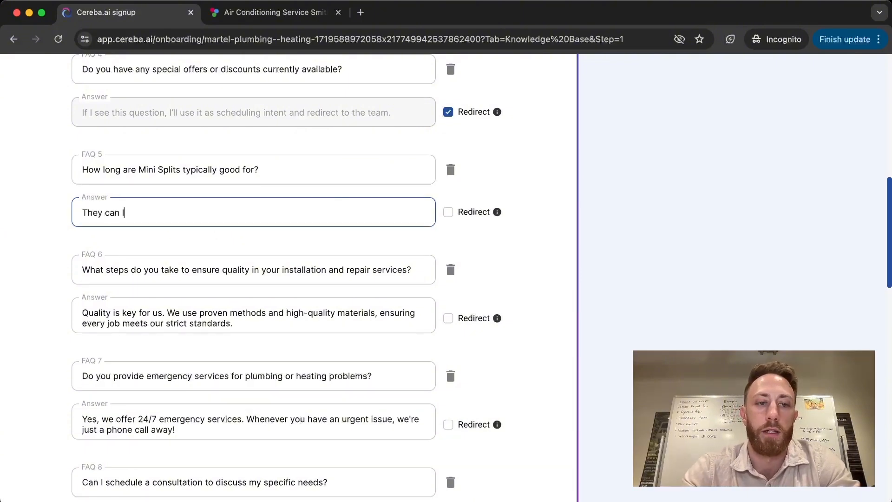
type("ast")
key("BackSpace")
key("BackSpace")
key("BackSpace")
key("BackSpace")
key("BackSpace")
key("BackSpace")
key("BackSpace")
key("BackSpace")
key("BackSpace")
type("a")
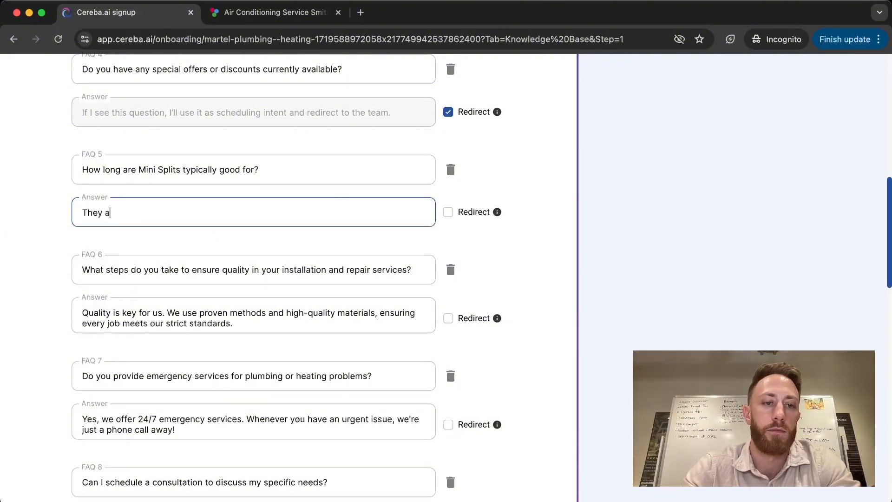
type("re warrantied ")
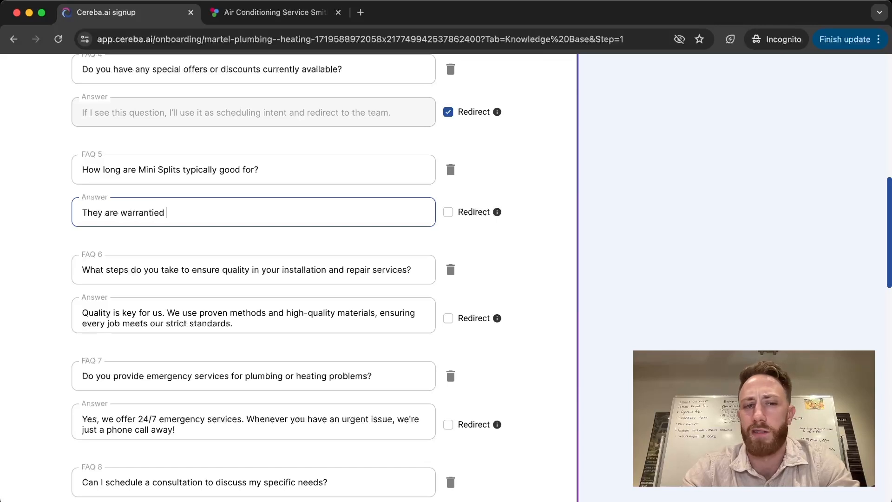
type("for ")
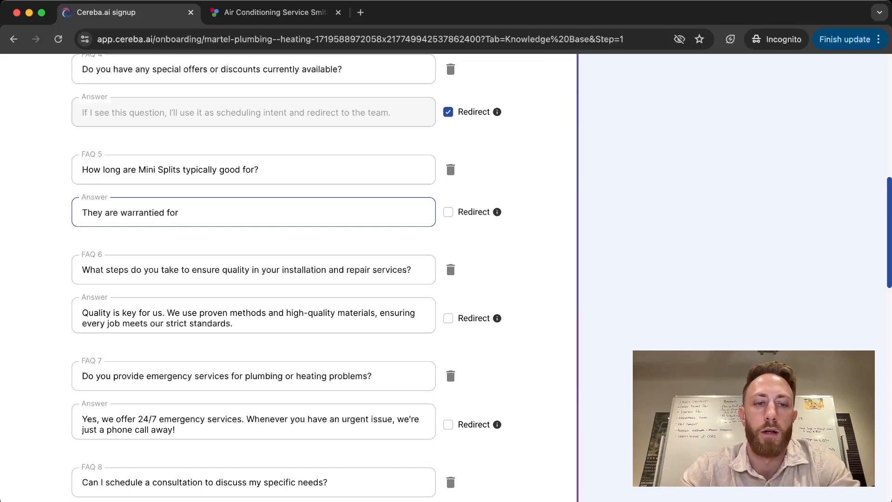
type("10 years")
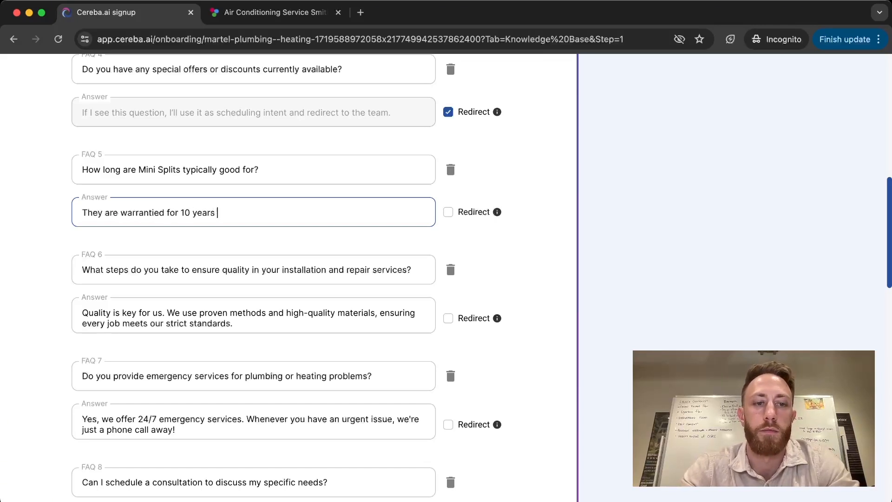
type(".")
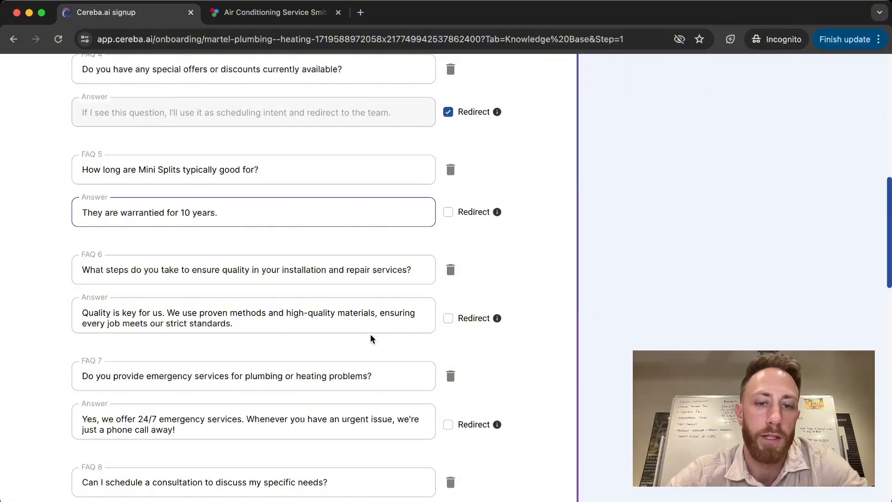
left_click(354, 264)
Delete FAQ 15 about types of plumbing services and FAQ 14 about installing a new heating system.
scroll(313, 272, "down", 2)
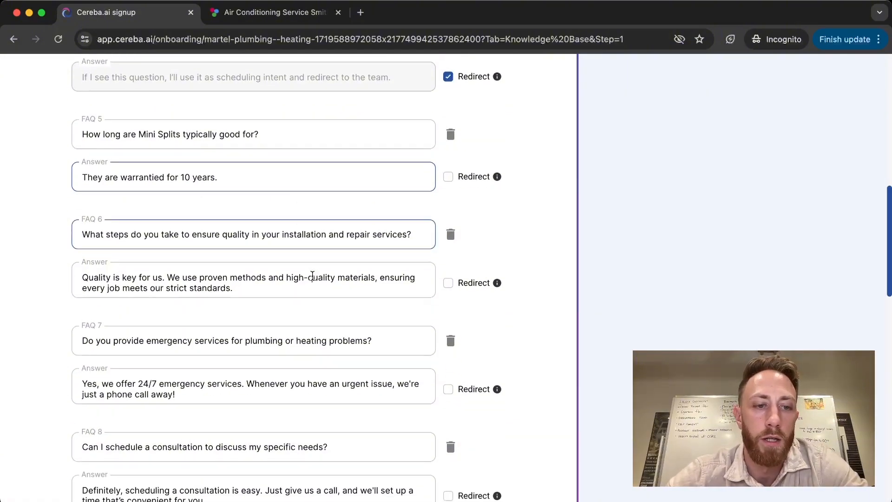
scroll(313, 276, "down", 10)
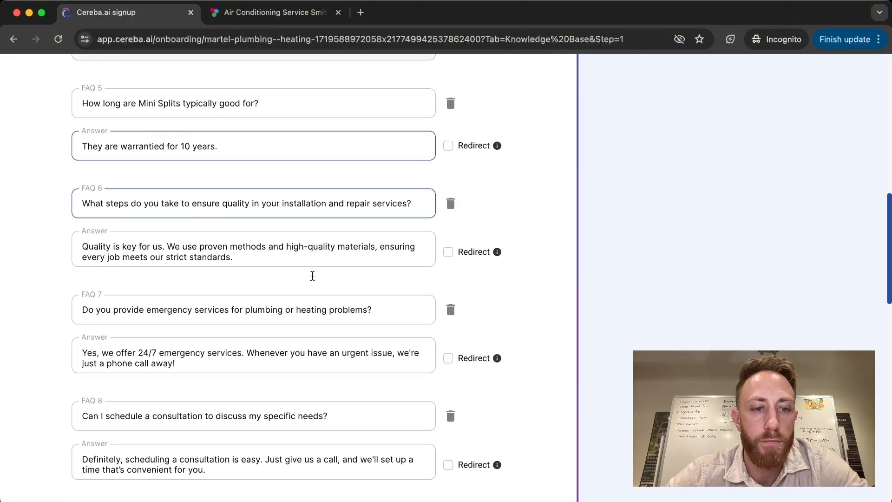
scroll(313, 280, "down", 14)
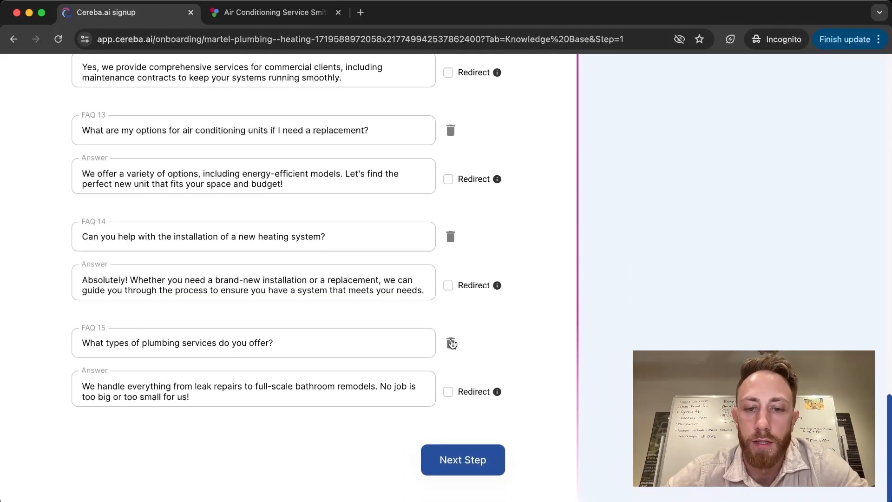
left_click(451, 343)
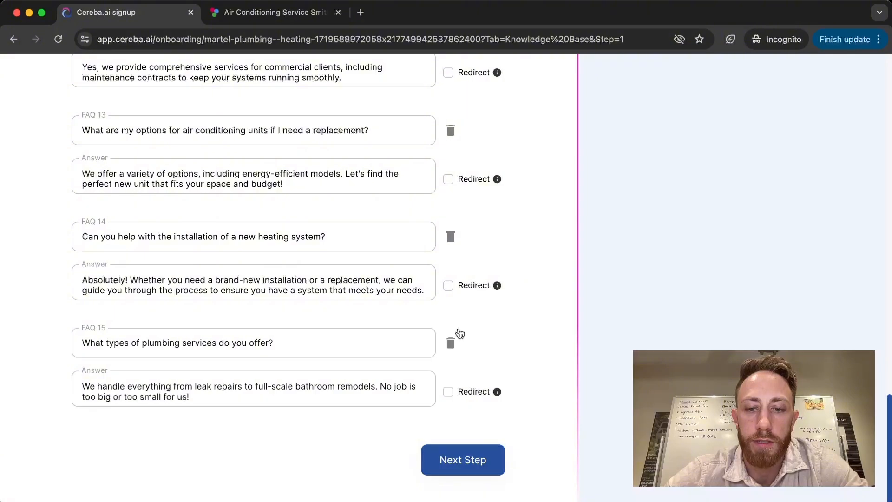
left_click(453, 343)
left_click(497, 346)
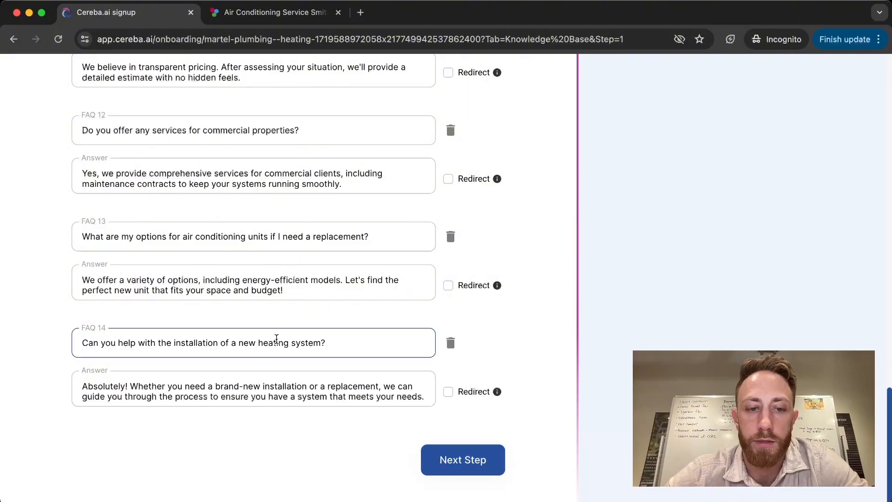
left_click(451, 343)
left_click(492, 345)
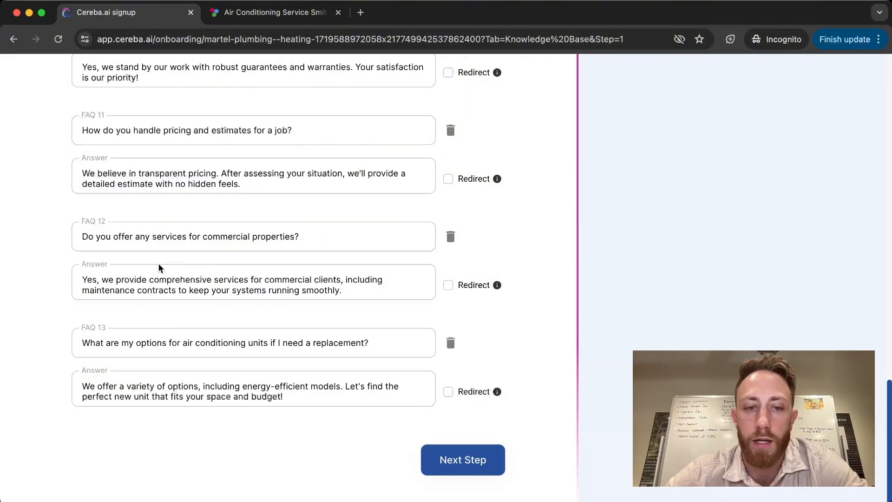
Look over the remaining knowledge base FAQs and continue to the Company Insights step.
scroll(319, 379, "up", 20)
scroll(319, 380, "down", 3)
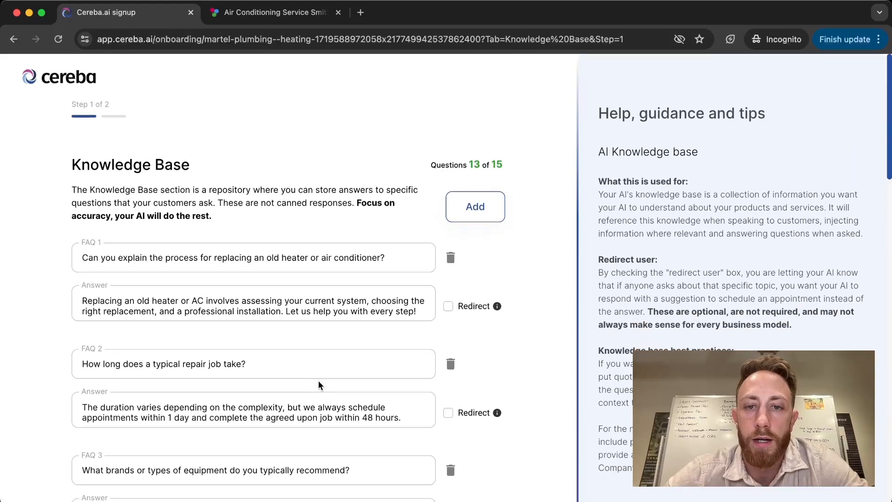
left_click(256, 347)
scroll(256, 348, "down", 20)
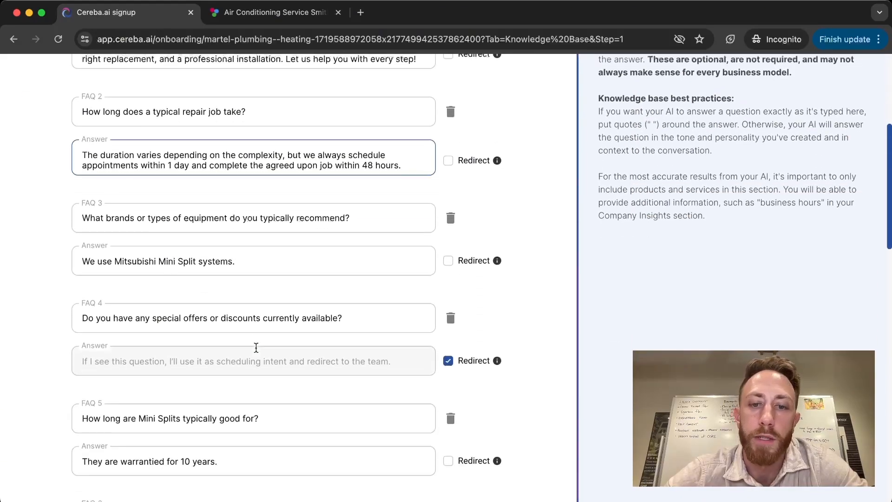
scroll(256, 348, "down", 3)
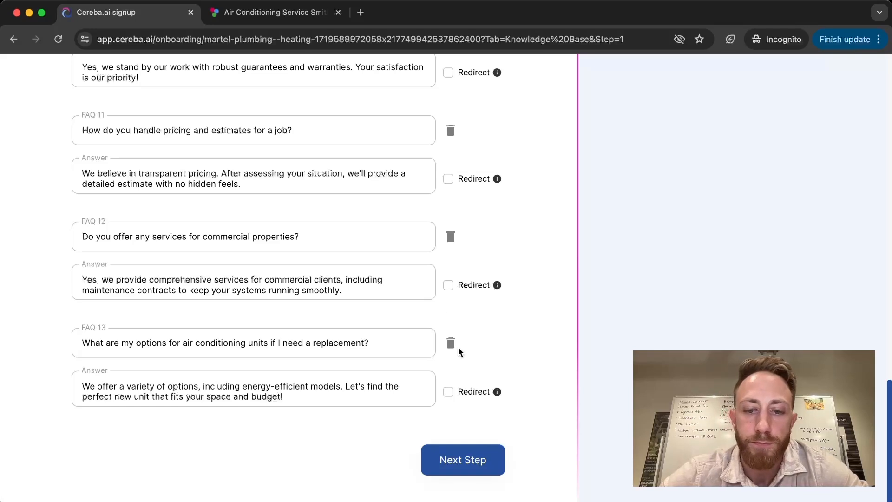
left_click(455, 459)
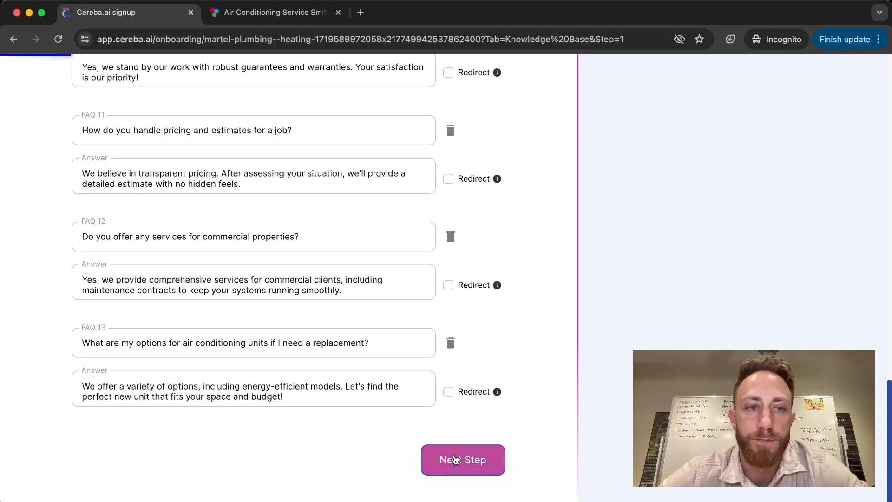
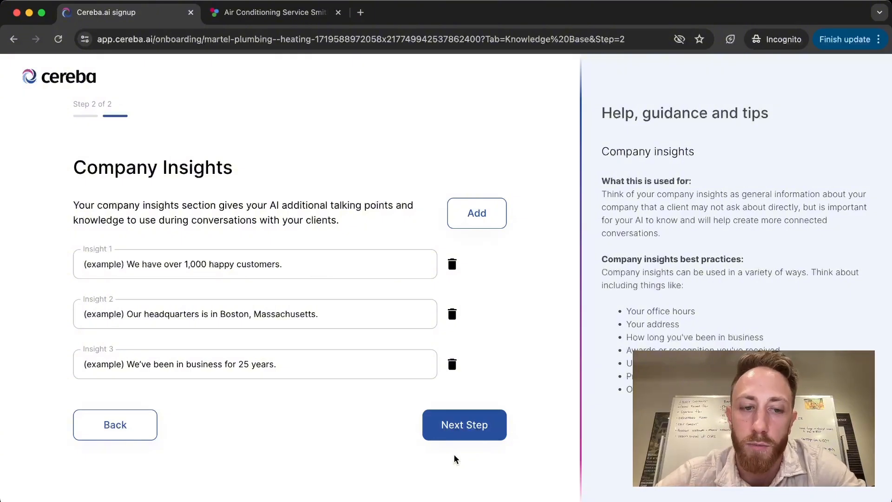
Remove the "(example)" prefix from Insight 1 about happy customers and Insight 2 about the headquarters.
left_click(248, 265)
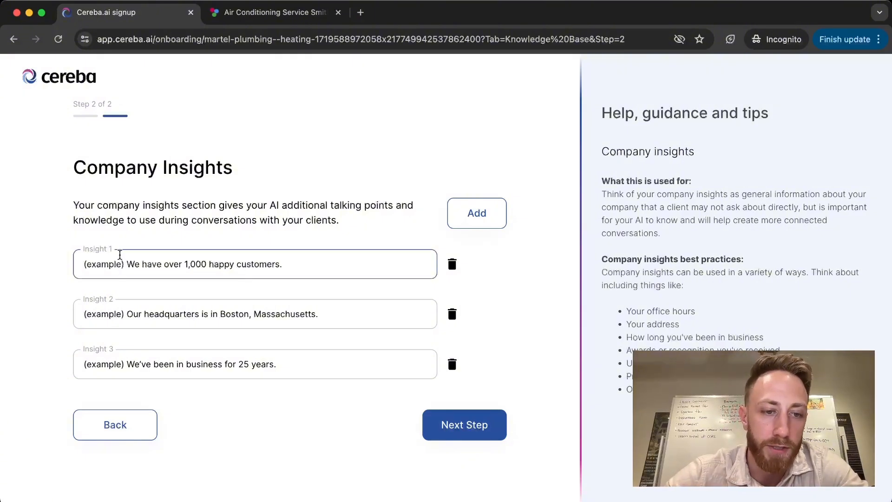
key("super+BackSpace")
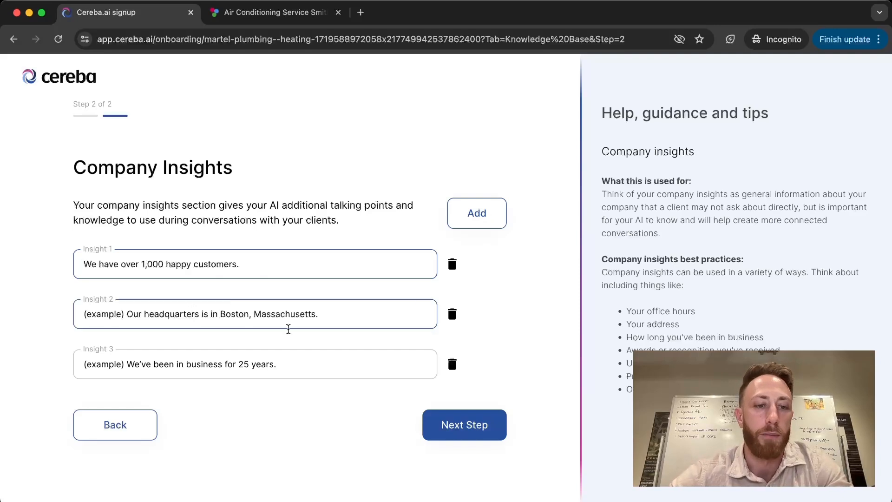
left_click(126, 312)
key("super+BackSpace")
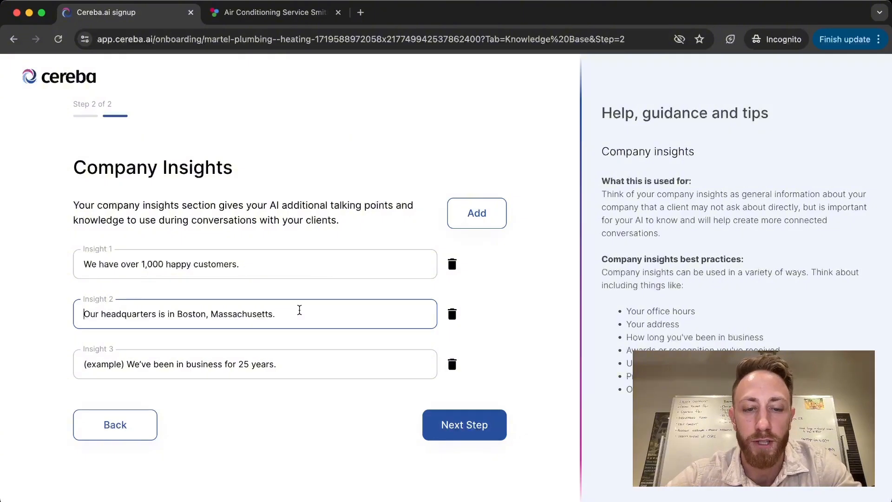
Replace the Insight 2 text with "Our business hours are Monday-Friday from 9 a.m. to 6 p.m.".
key("super+a")
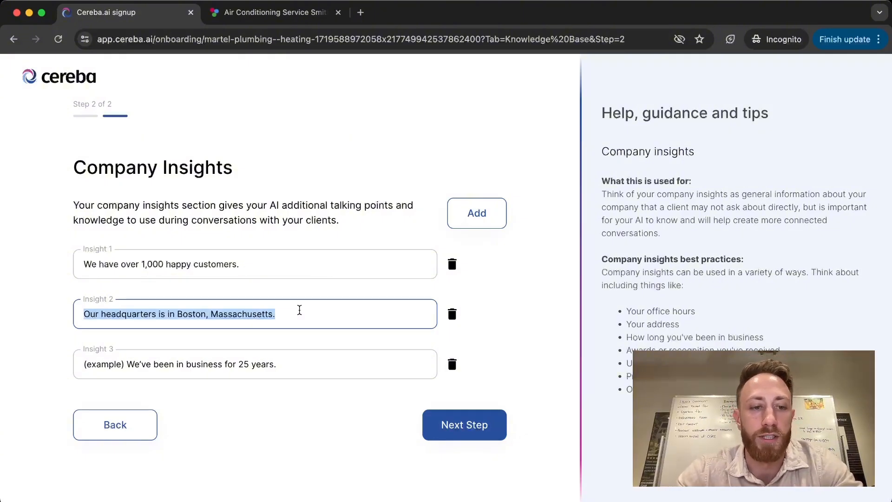
type("Our busi")
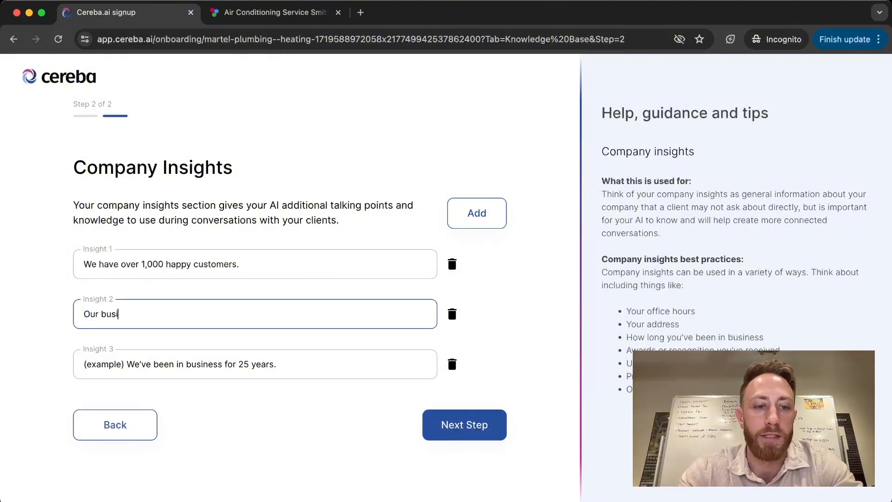
type("ness hours are Monday")
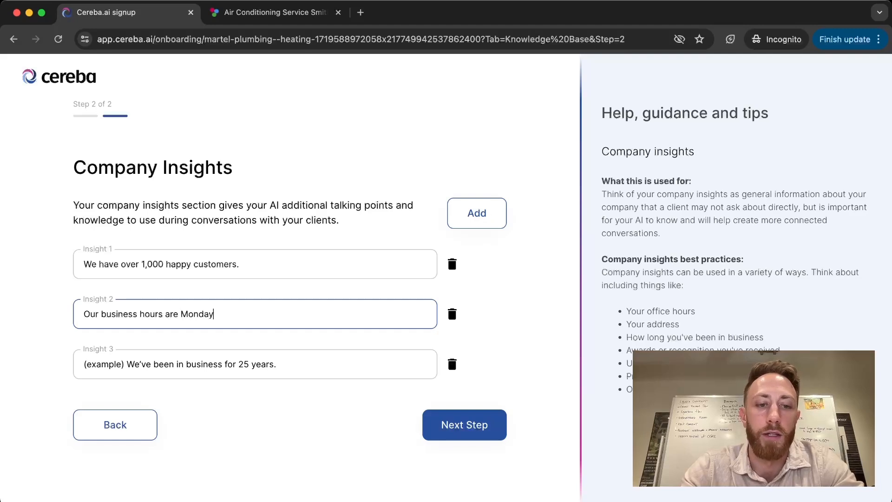
type("-Friday from 9")
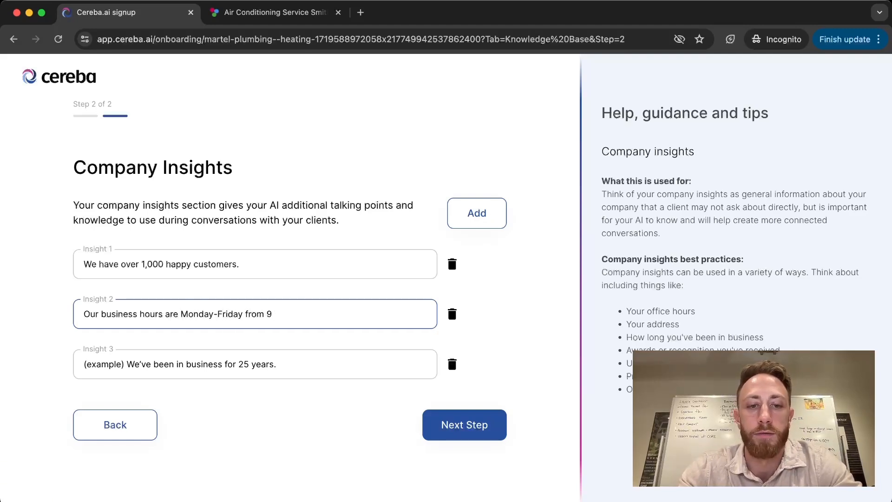
type(" a.m. to 6 p.m.")
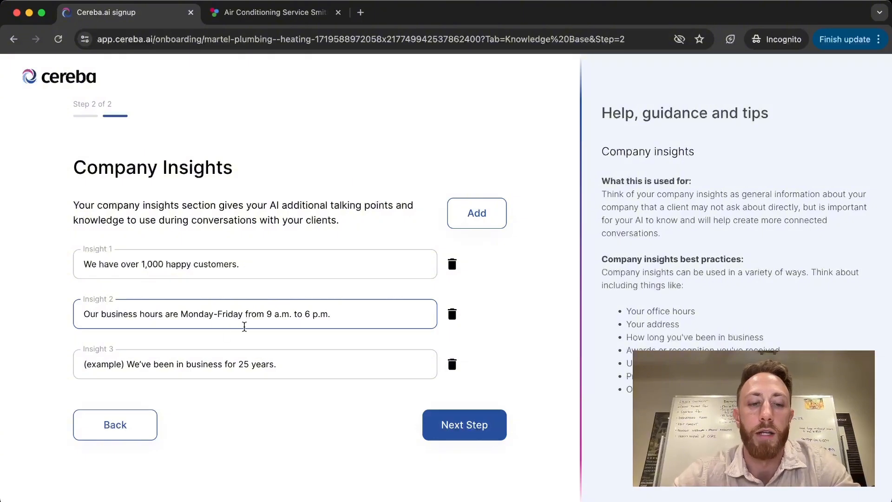
Replace the Insight 3 text with "We've been in business for 15 years." and add a new blank insight.
left_click(281, 363)
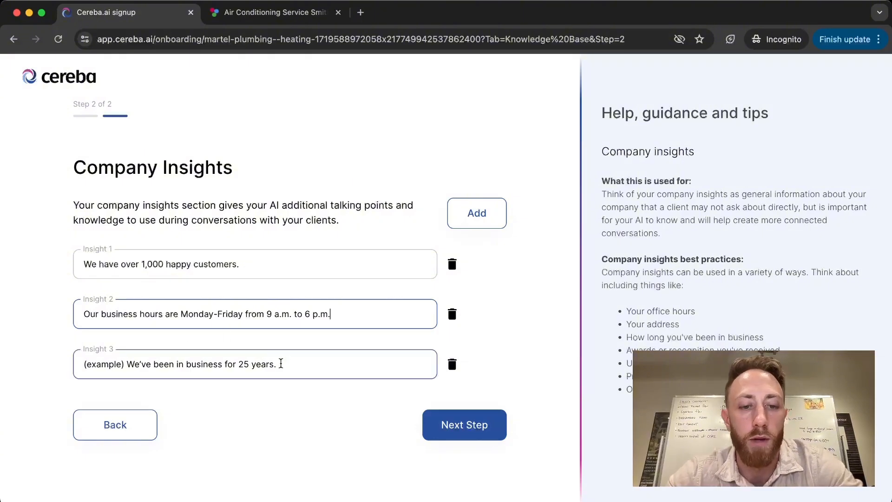
left_click(242, 363)
key("super+a")
key("BackSpace")
type("We")
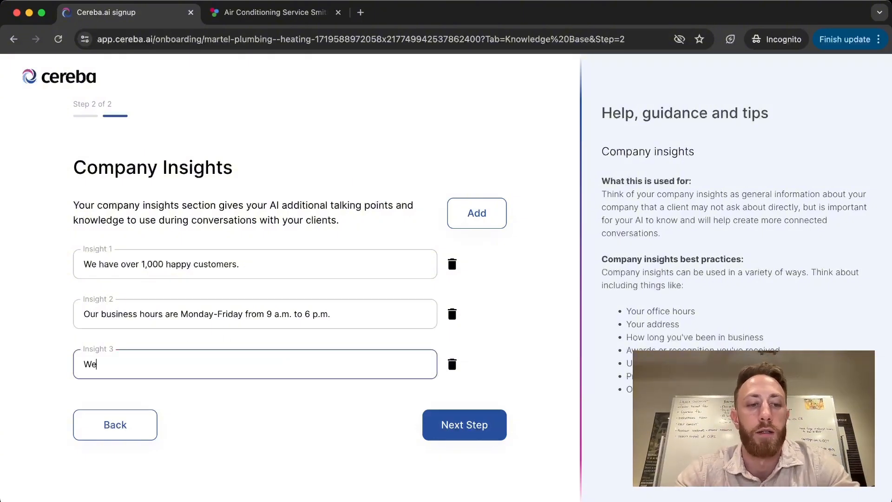
type("'ve been in bu")
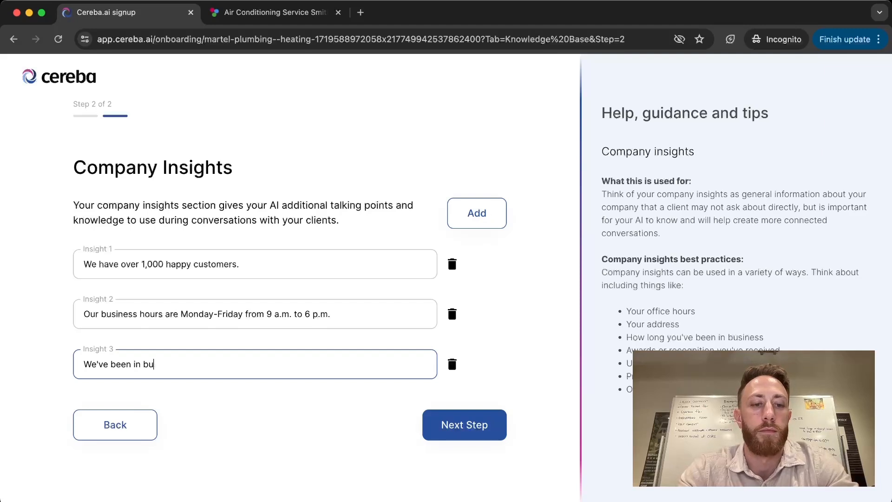
type("siness for 15 ")
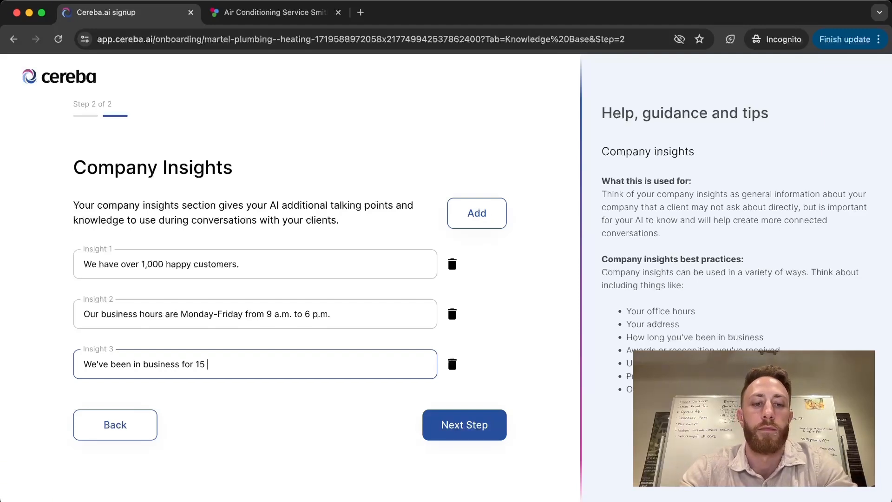
type("years.")
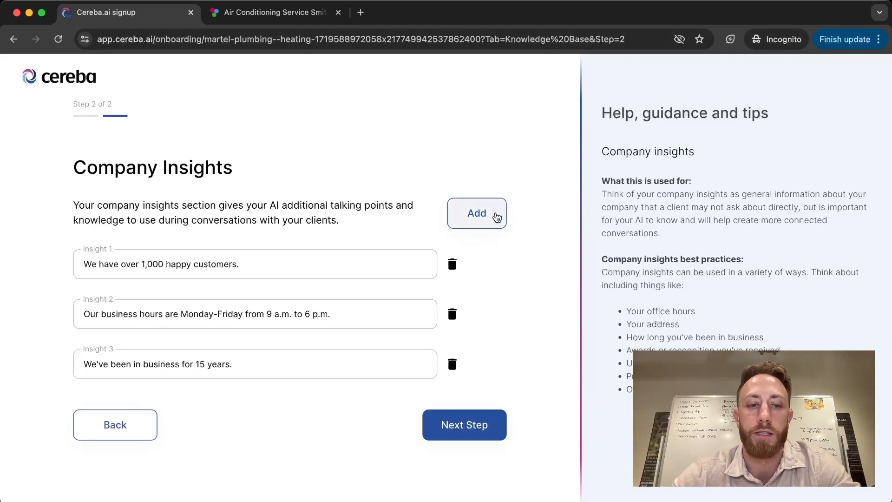
left_click(500, 218)
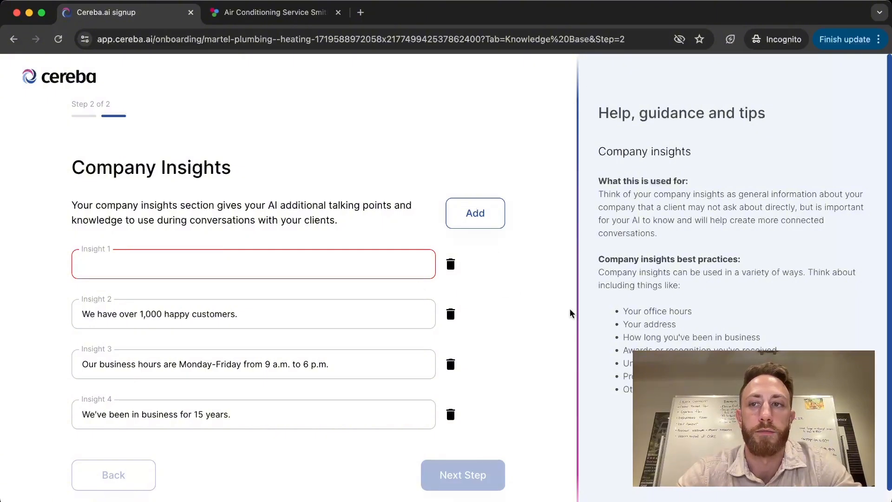
type("Our website is")
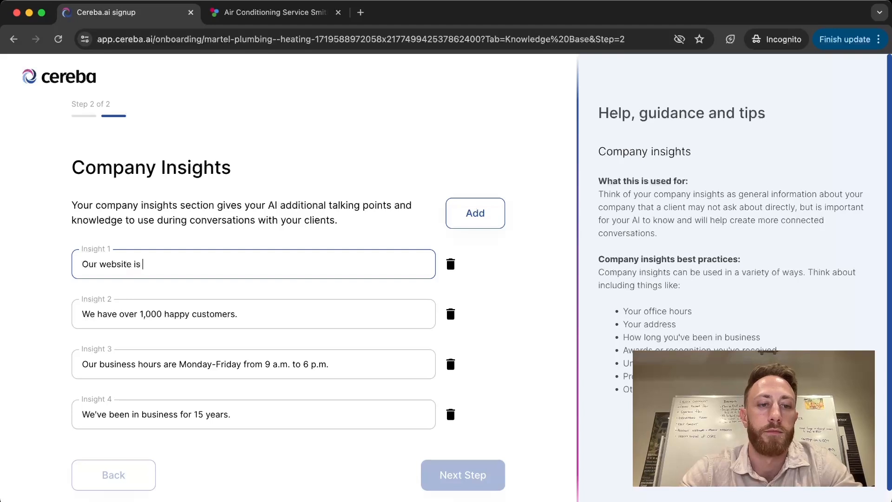
key("BackSpace")
key("BackSpace")
key("BackSpace")
key("BackSpace")
key("BackSpace")
key("BackSpace")
key("BackSpace")
key("BackSpace")
key("BackSpace")
key("BackSpace")
key("BackSpace")
key("BackSpace")
key("BackSpace")
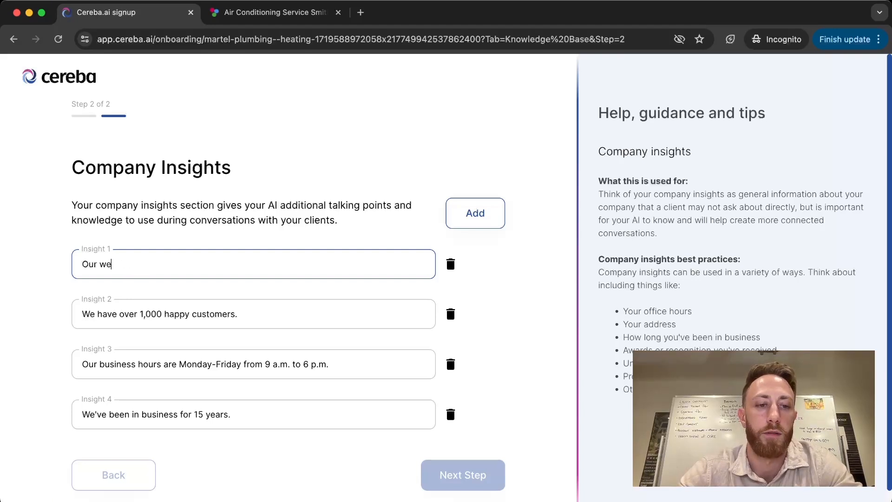
key("BackSpace")
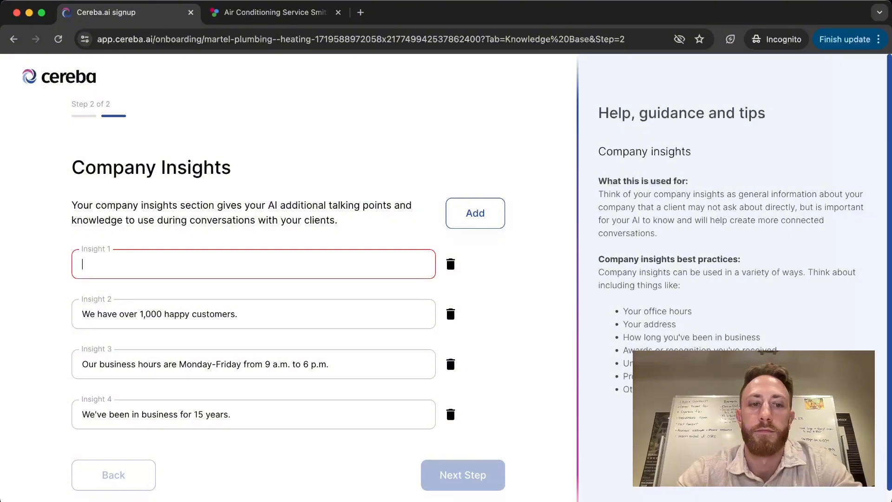
Fill in the blank Insight 1 with "We offer a free consultation and site inspection".
type("We")
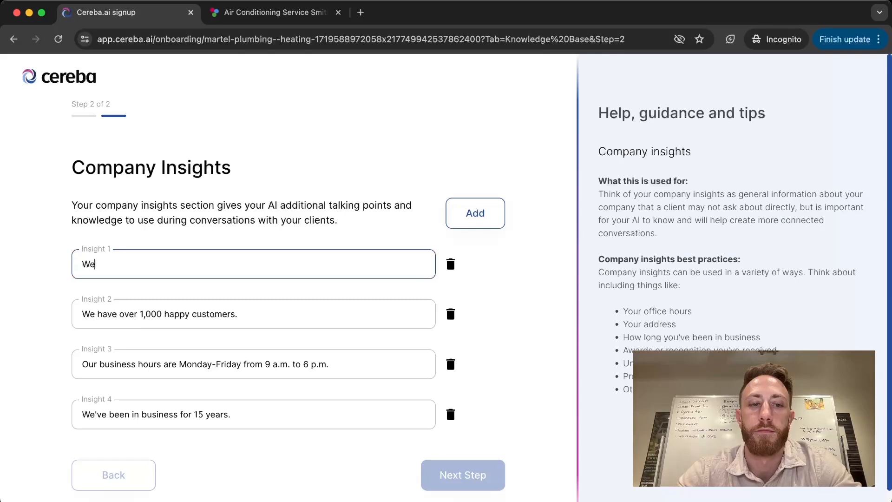
type(" offer a free consultation")
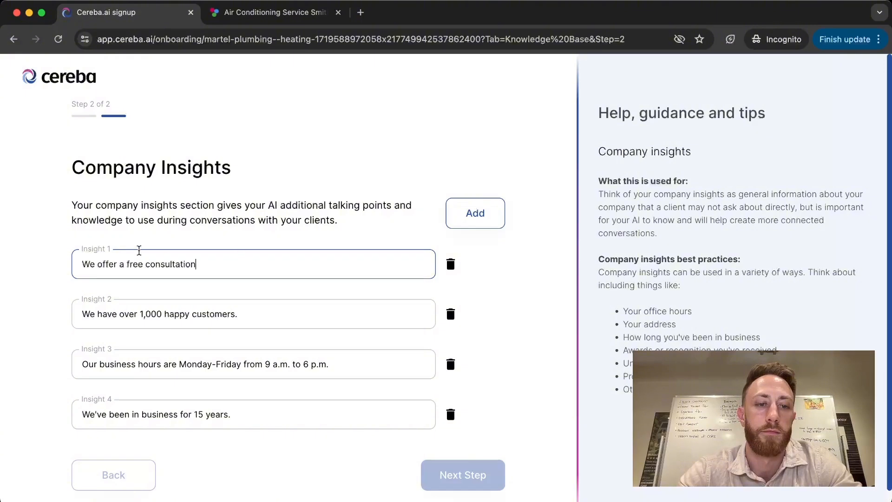
type("and site ")
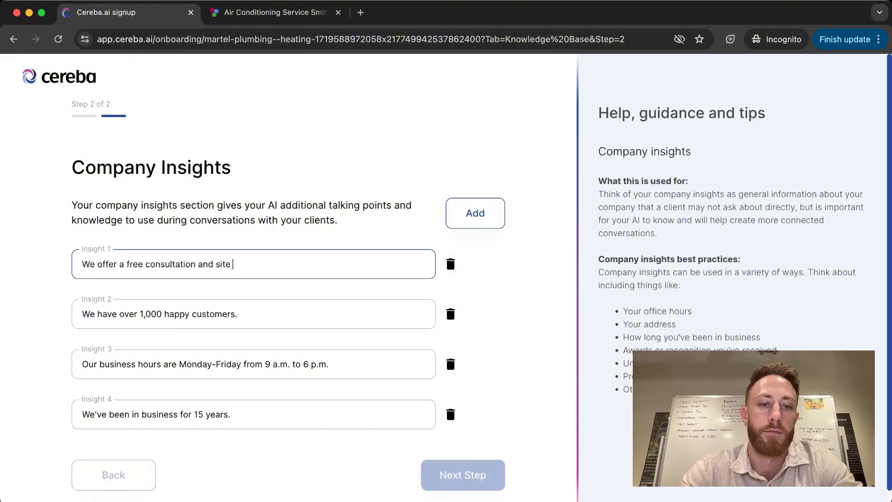
type("inspection")
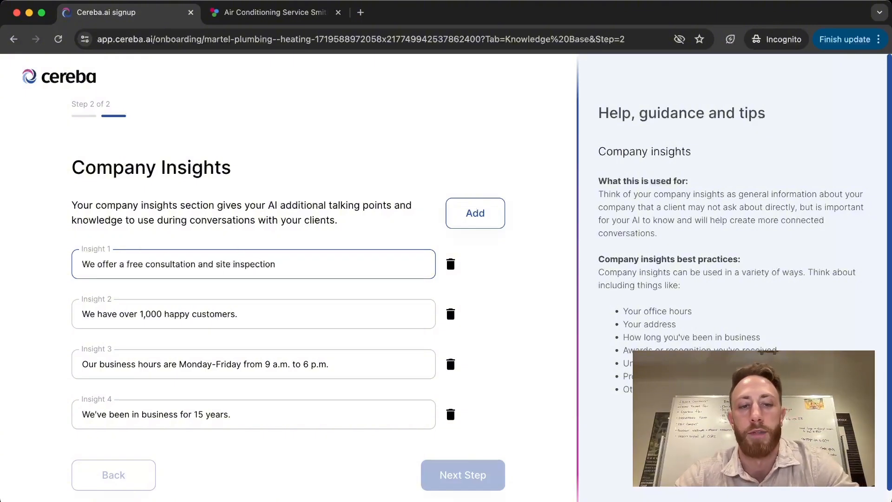
left_click(518, 261)
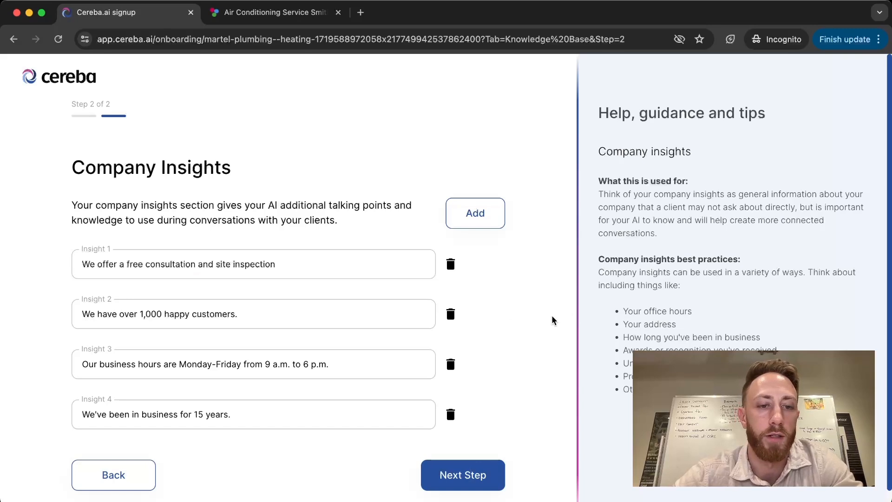
Add another insight reading "We're most well known for our Mini Split bundle package.".
left_click(484, 212)
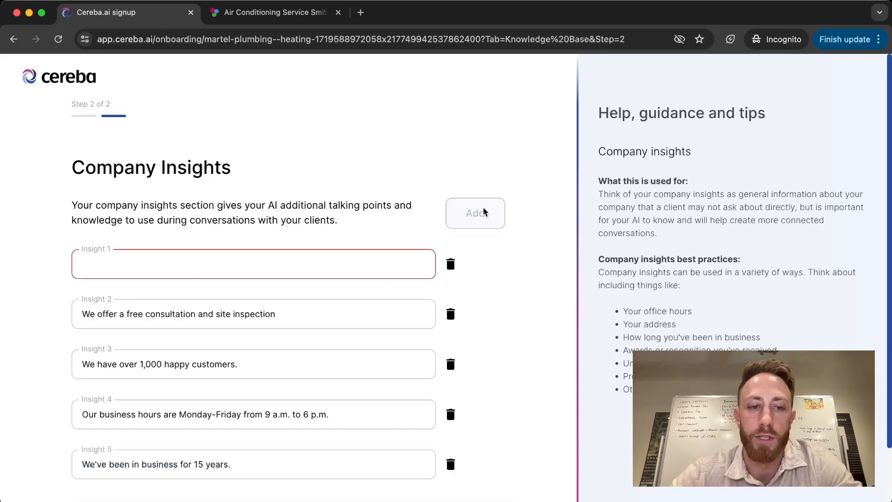
left_click(201, 265)
scroll(474, 257, "down", 3)
type("We")
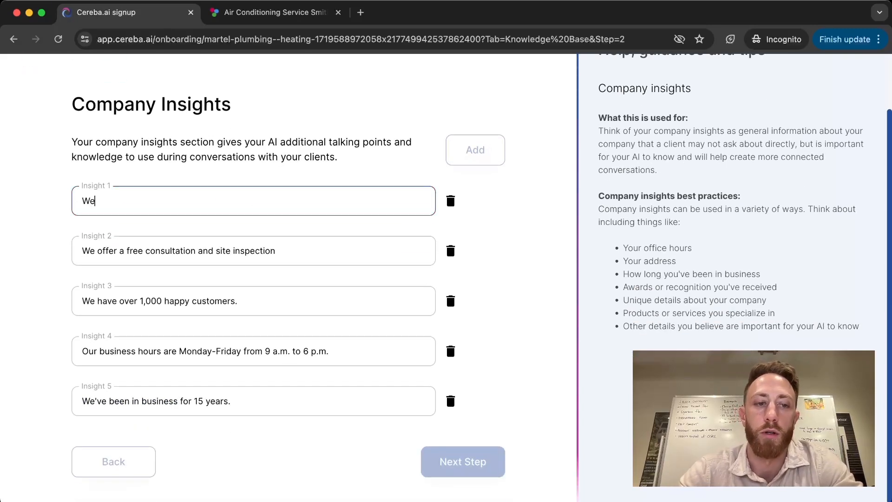
type("'re opeat")
key("BackSpace")
key("BackSpace")
key("BackSpace")
key("BackSpace")
key("BackSpace")
key("BackSpace")
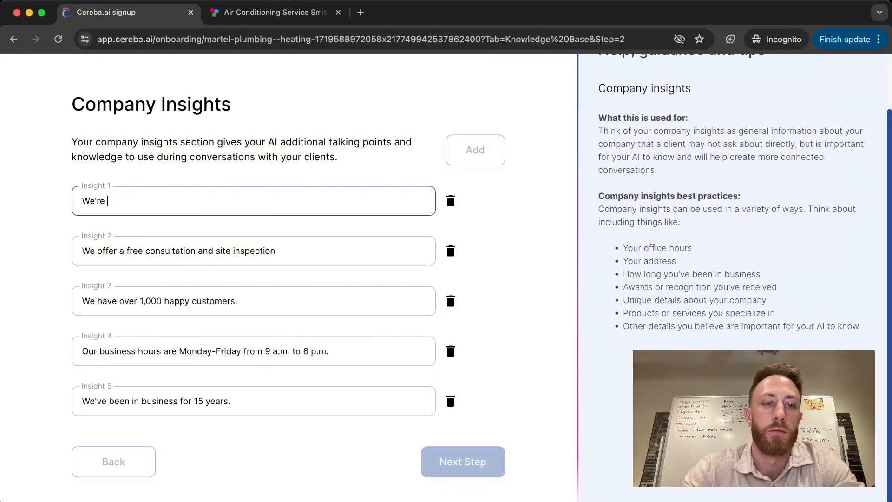
type("most well known for o")
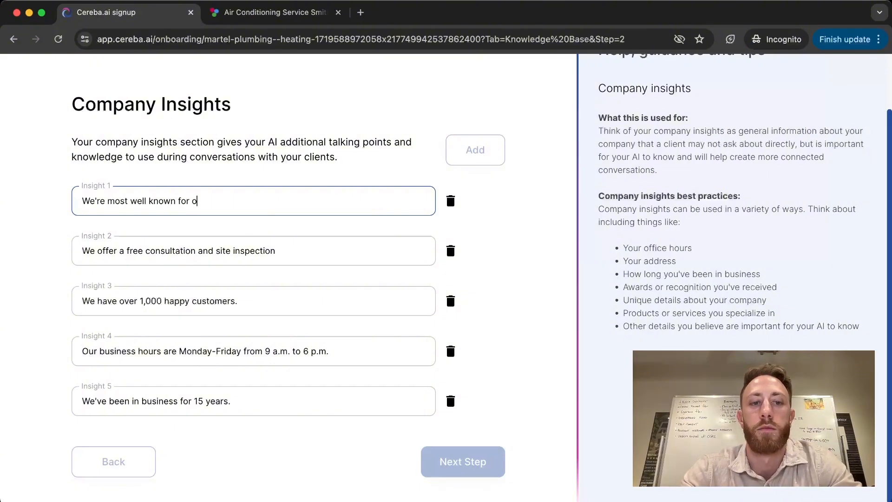
type("ur Mini Split b")
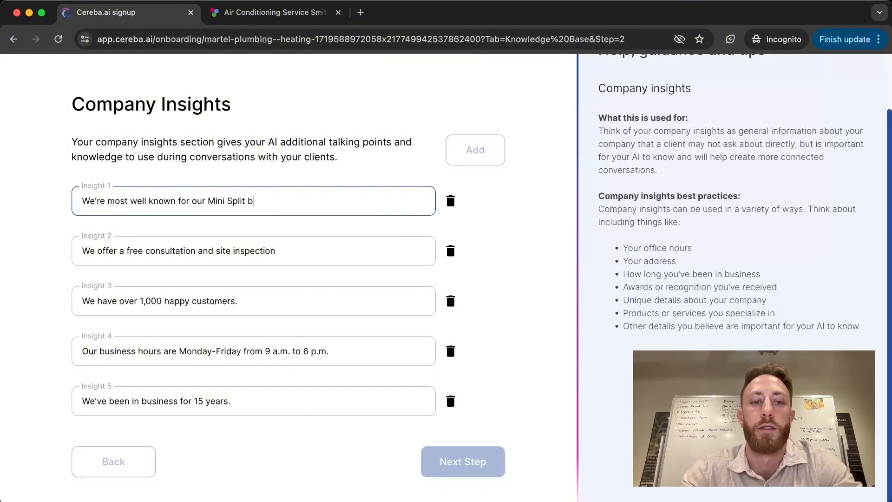
type("undle package.")
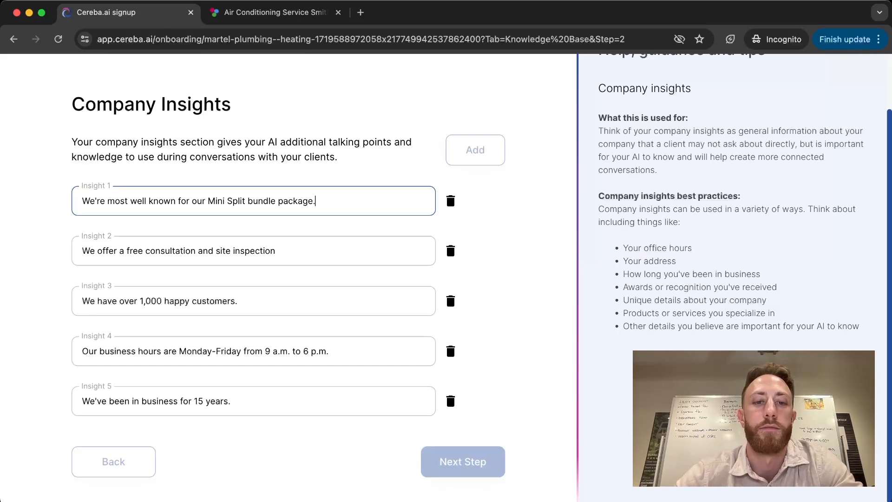
left_click(516, 221)
Look over the five insights, complete the Company Insights step and proceed through the welcome dialogs to the dashboard.
scroll(301, 337, "down", 1)
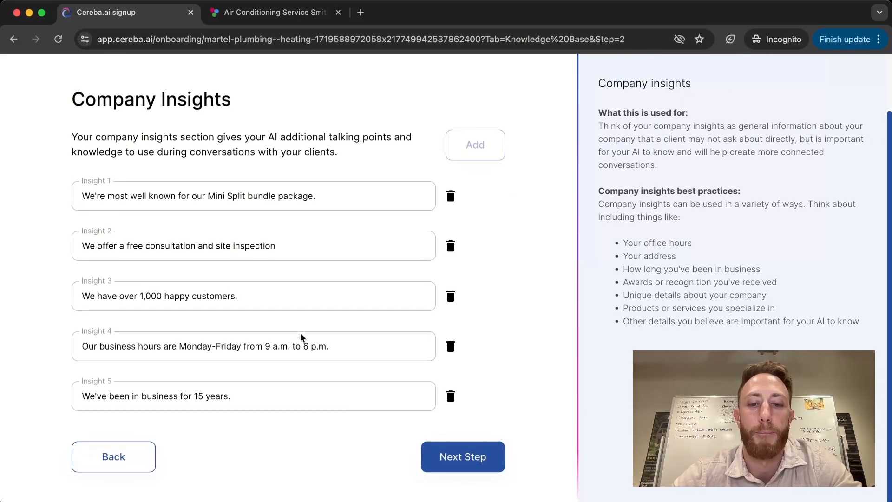
scroll(301, 337, "up", 1)
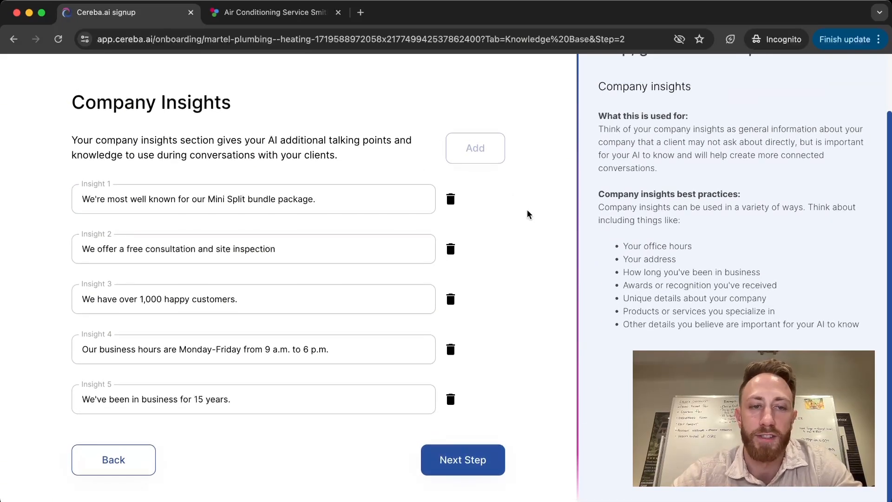
scroll(527, 213, "up", 2)
scroll(528, 214, "down", 2)
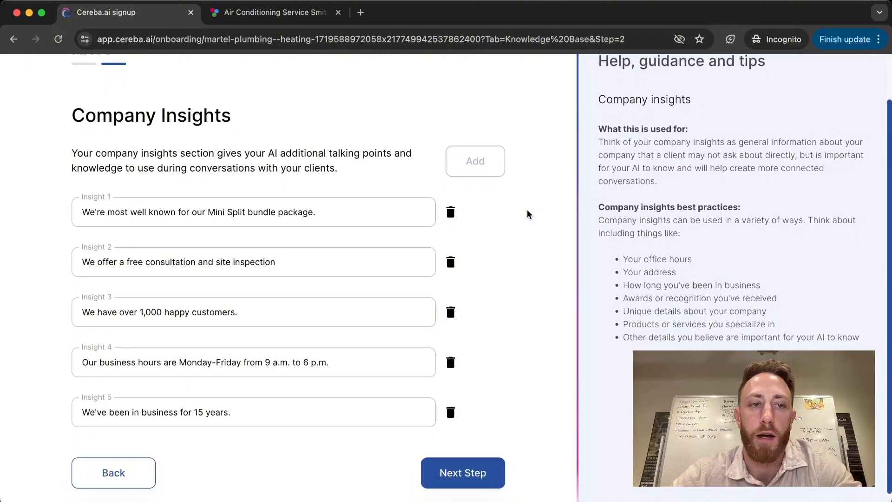
scroll(527, 214, "up", 1)
scroll(527, 214, "down", 1)
scroll(528, 214, "up", 1)
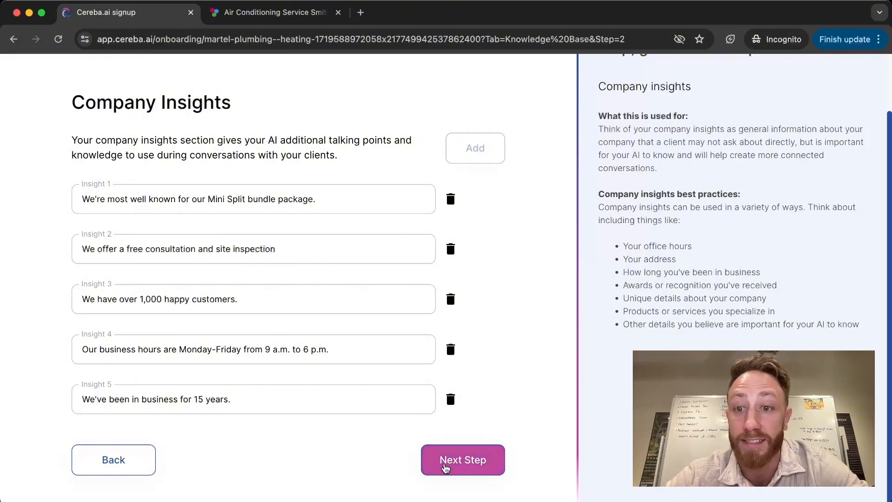
left_click(452, 463)
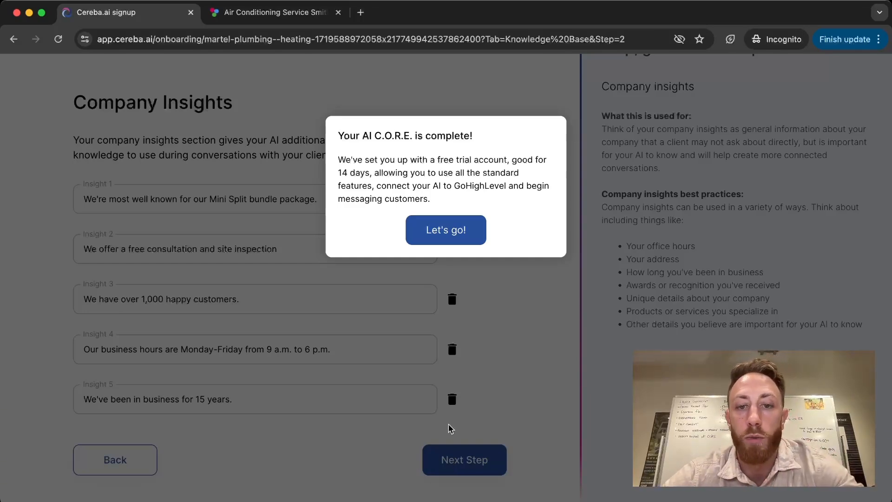
left_click(443, 229)
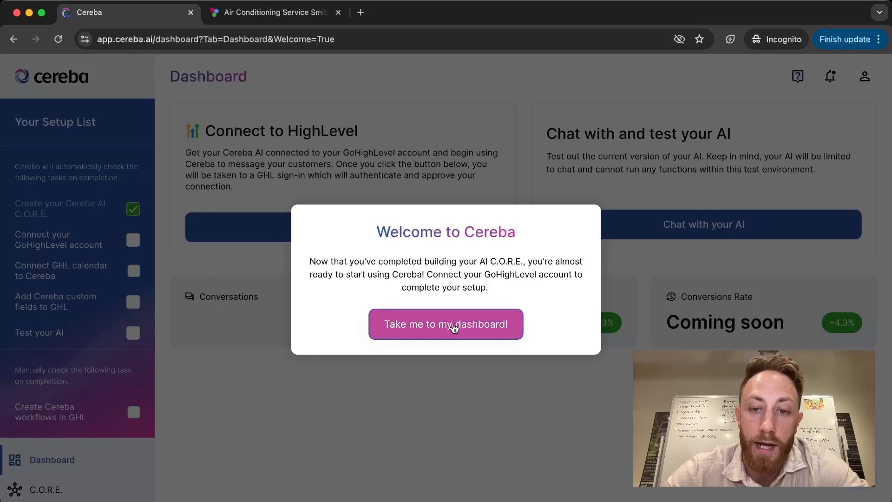
left_click(454, 329)
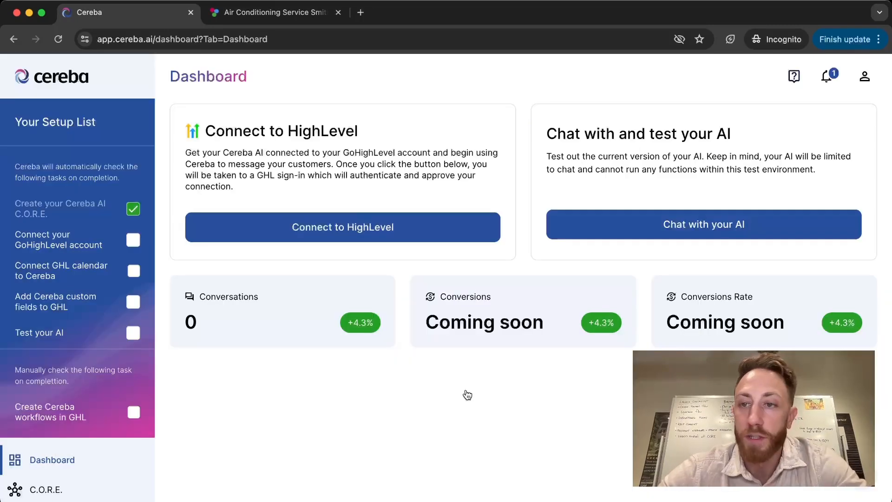